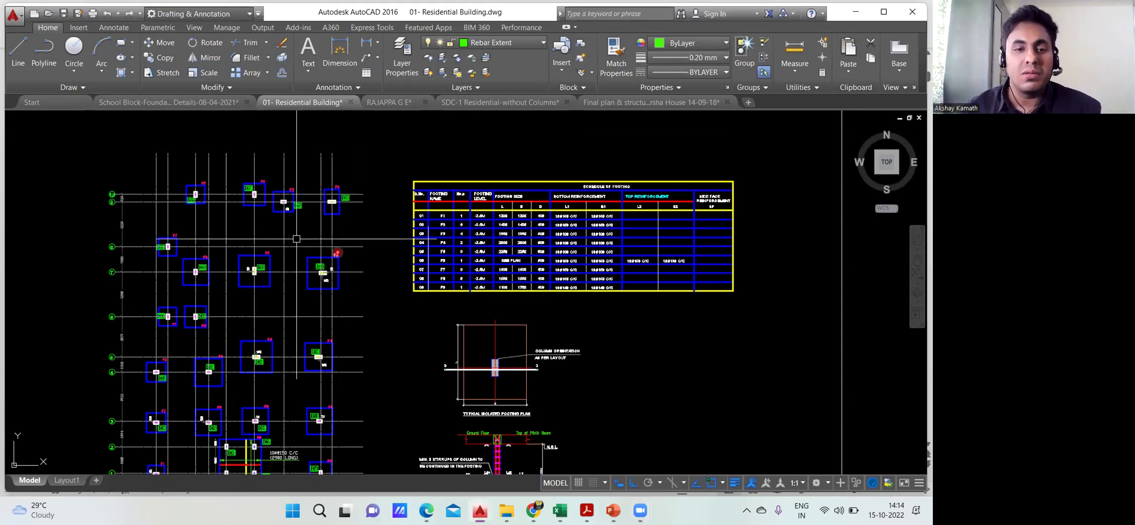
# - Pan and zoom across the foundation plan to inspect footings along grid rows 4 to 7
pyautogui.moveTo(312, 228)
pyautogui.mouseDown()
pyautogui.moveTo(340, 189)
pyautogui.moveTo(370, 76)
pyautogui.mouseUp()
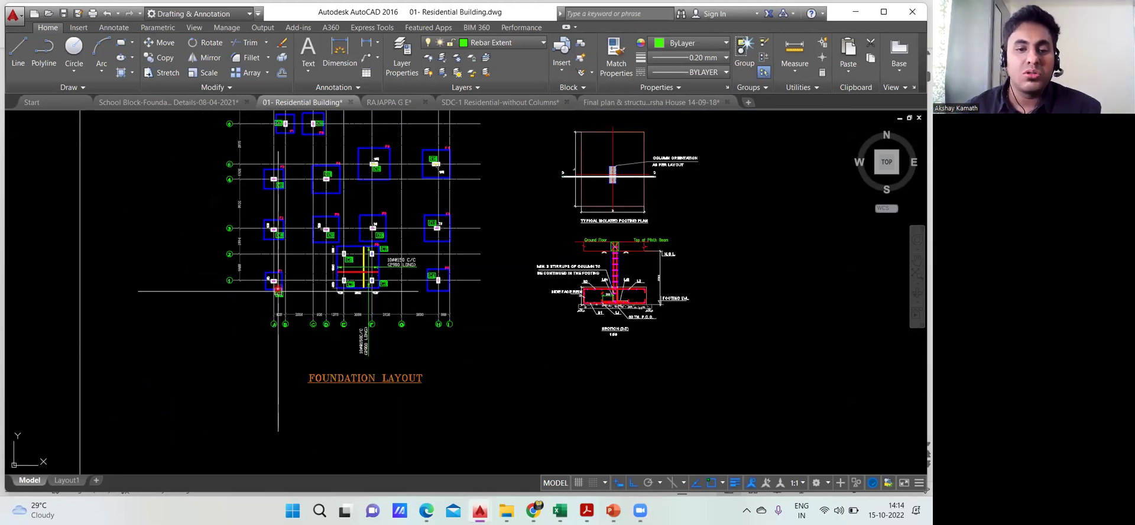
pyautogui.scroll(8, 278, 290)
pyautogui.scroll(-6, 259, 305)
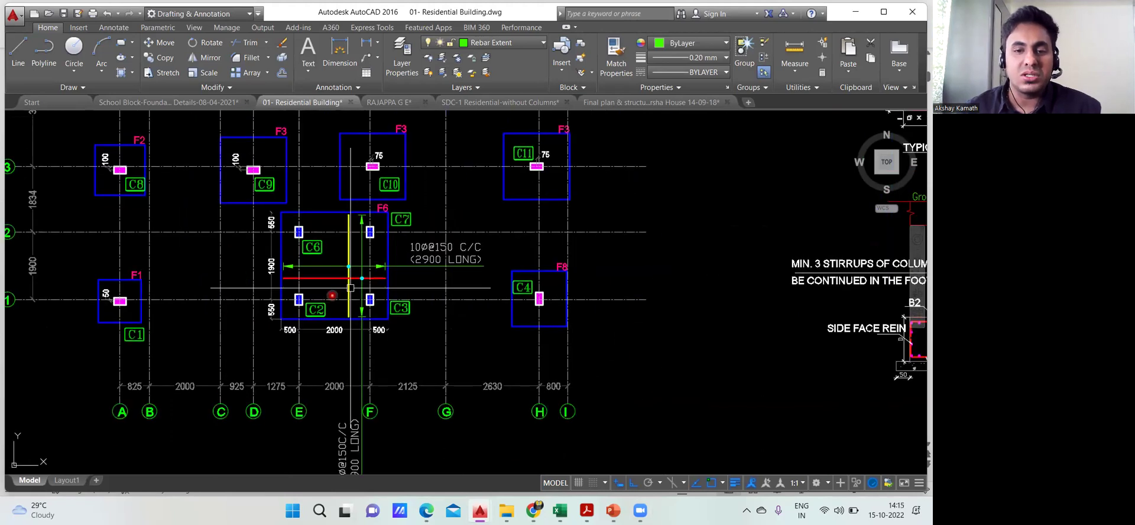
pyautogui.moveTo(557, 285); pyautogui.dragTo(564, 346)
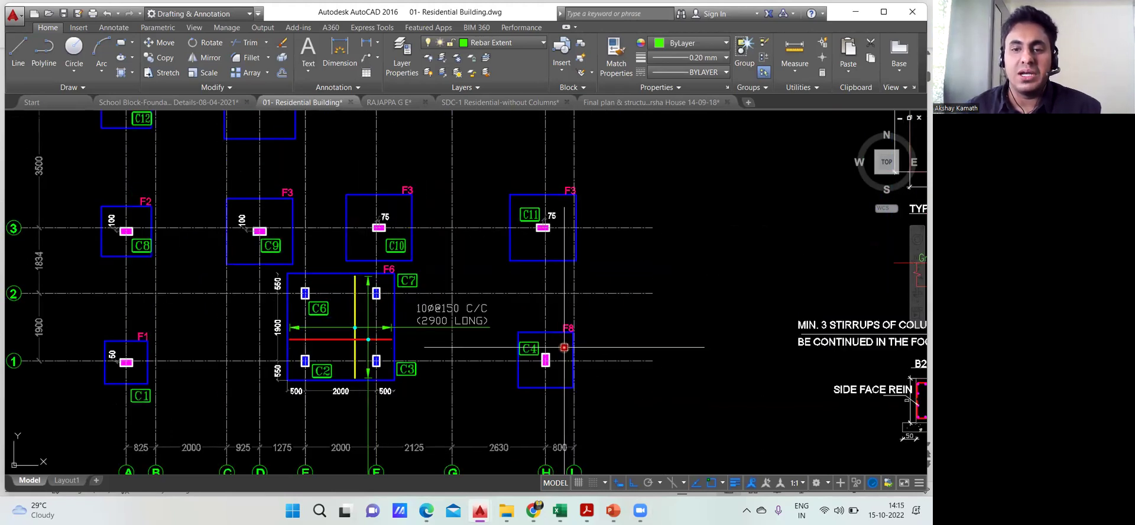
pyautogui.moveTo(561, 219)
pyautogui.mouseDown()
pyautogui.moveTo(567, 269)
pyautogui.moveTo(628, 291)
pyautogui.mouseUp()
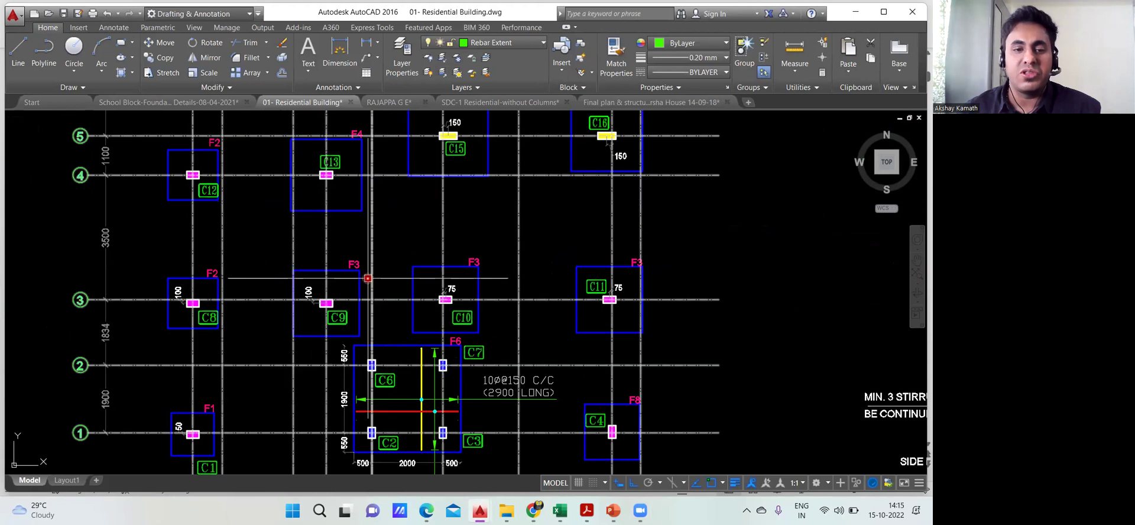
pyautogui.scroll(-3, 367, 278)
pyautogui.moveTo(246, 212); pyautogui.dragTo(246, 399)
# - Zoom and pan until the whole Schedule of Footing table sits beside footings F8, F2, F9
pyautogui.scroll(5, 221, 405)
pyautogui.scroll(-4, 221, 406)
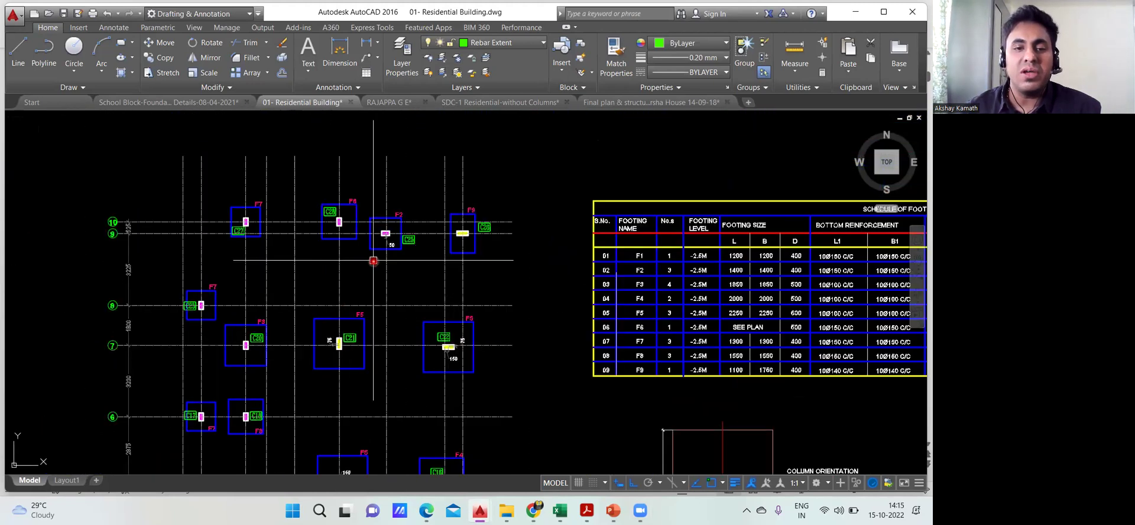
pyautogui.scroll(4, 246, 212)
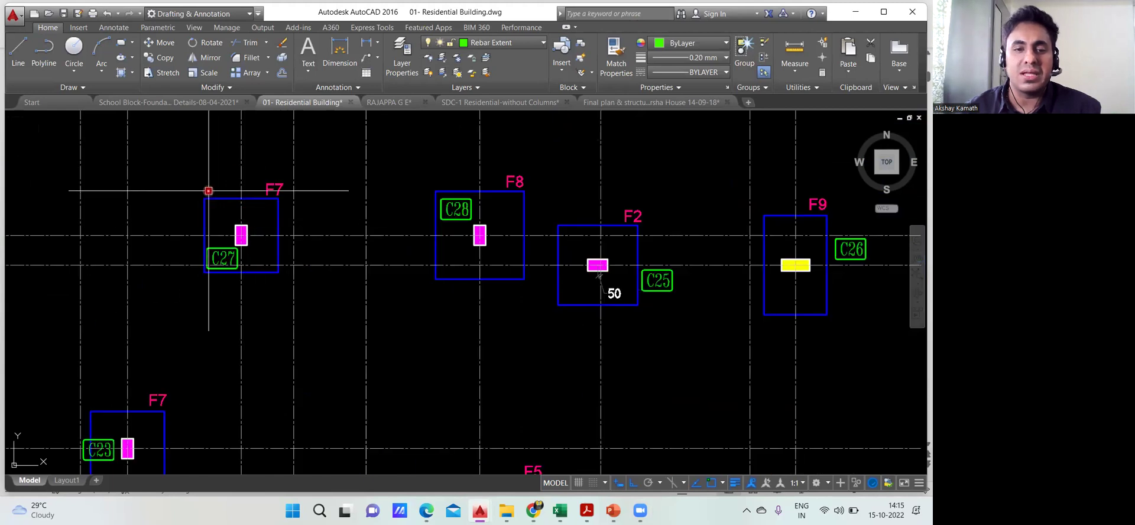
pyautogui.scroll(-3, 279, 202)
pyautogui.moveTo(374, 248); pyautogui.dragTo(84, 271)
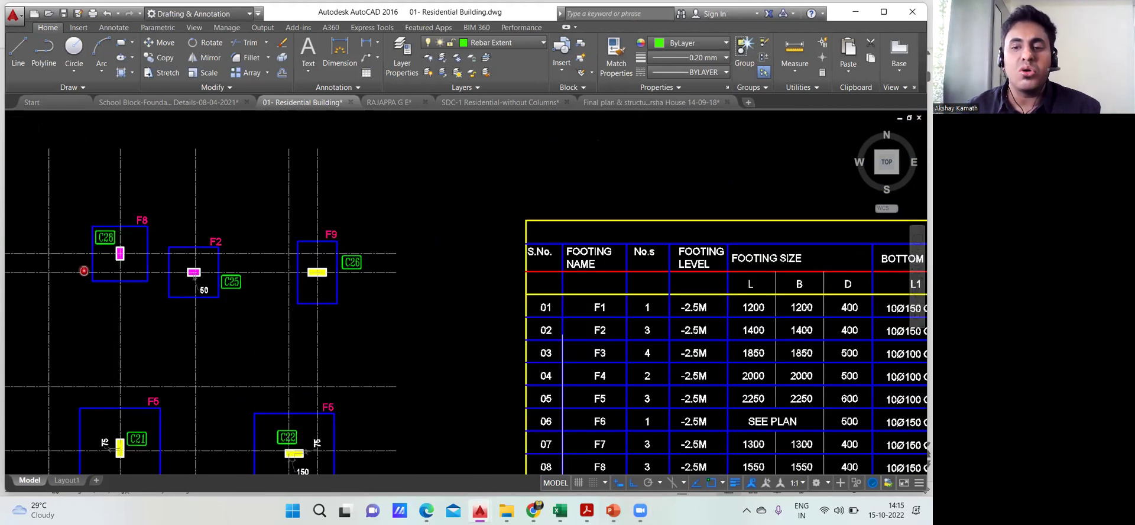
pyautogui.moveTo(628, 325)
pyautogui.mouseDown()
pyautogui.moveTo(235, 326)
pyautogui.moveTo(176, 244)
pyautogui.mouseUp()
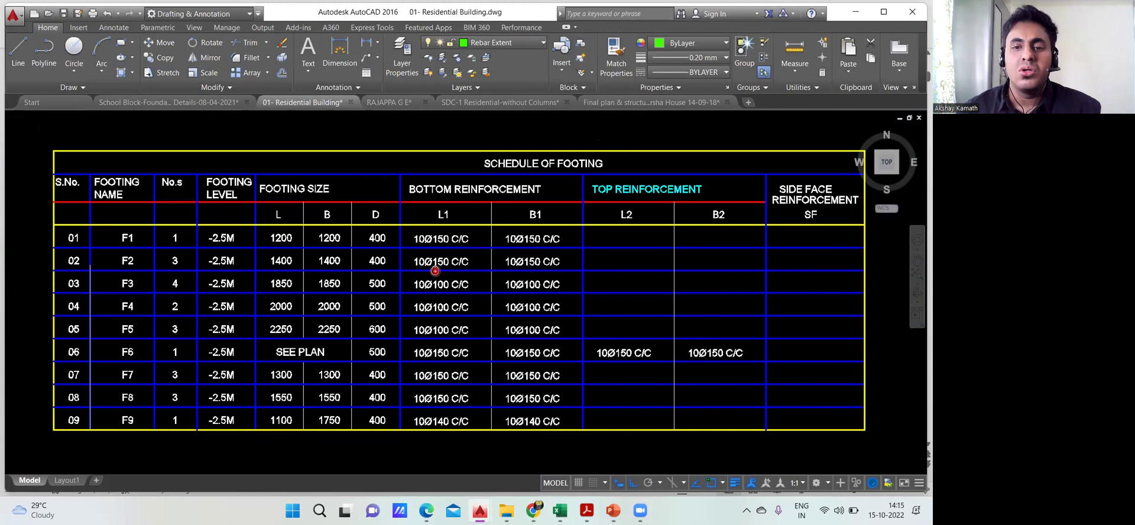
# - Pan the schedule table to read the L, B, D footing sizes, then switch to Excel
pyautogui.moveTo(435, 270); pyautogui.dragTo(429, 260)
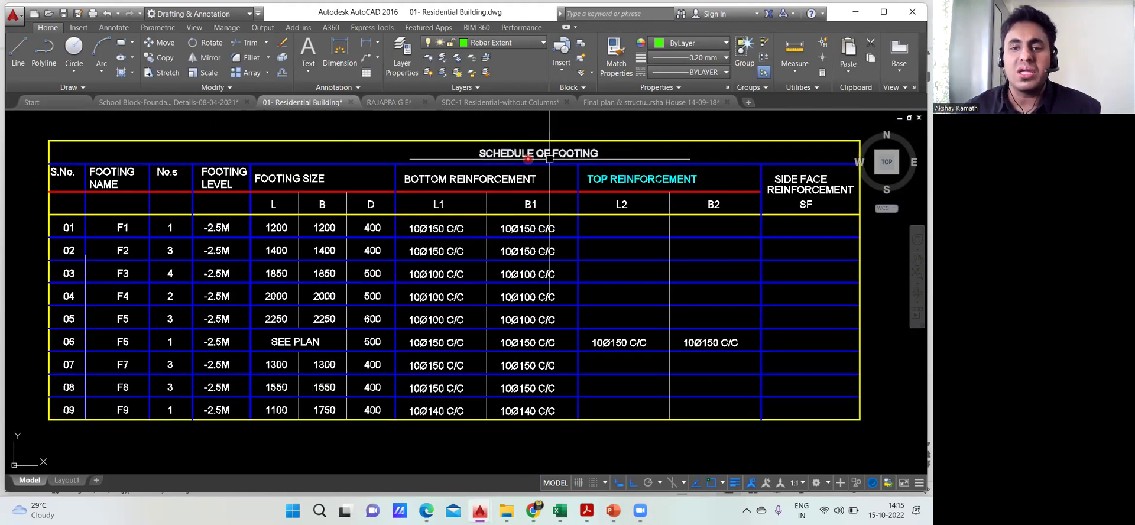
pyautogui.moveTo(472, 178); pyautogui.dragTo(592, 186)
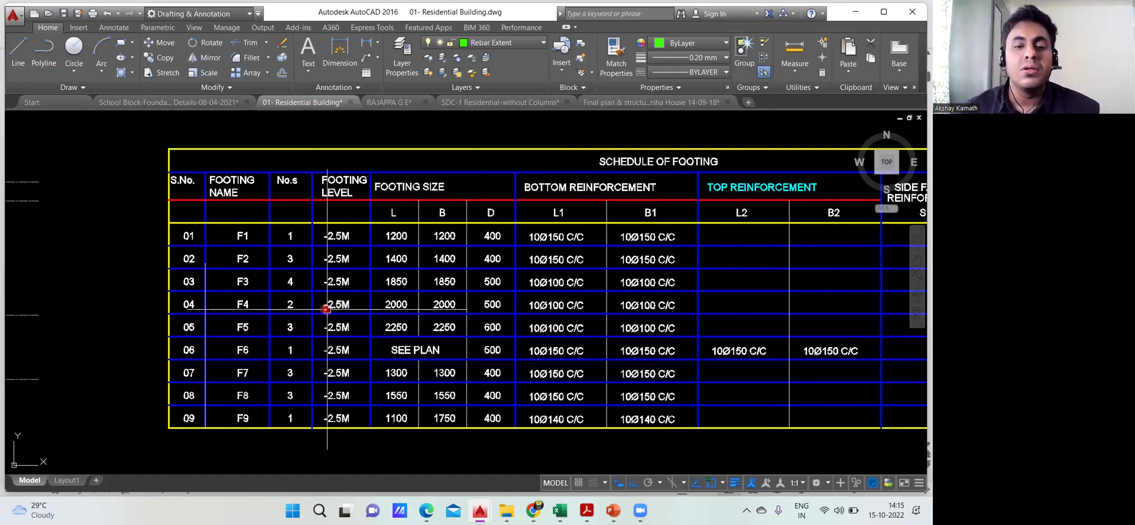
pyautogui.moveTo(199, 293)
pyautogui.mouseDown()
pyautogui.moveTo(270, 258)
pyautogui.moveTo(221, 293)
pyautogui.mouseUp()
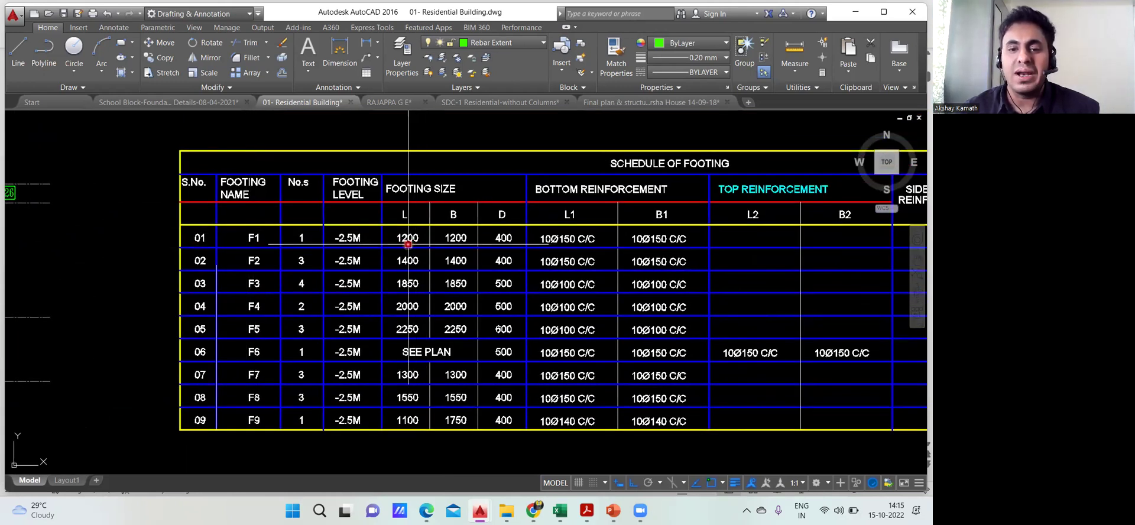
pyautogui.click(501, 248)
pyautogui.click(501, 249)
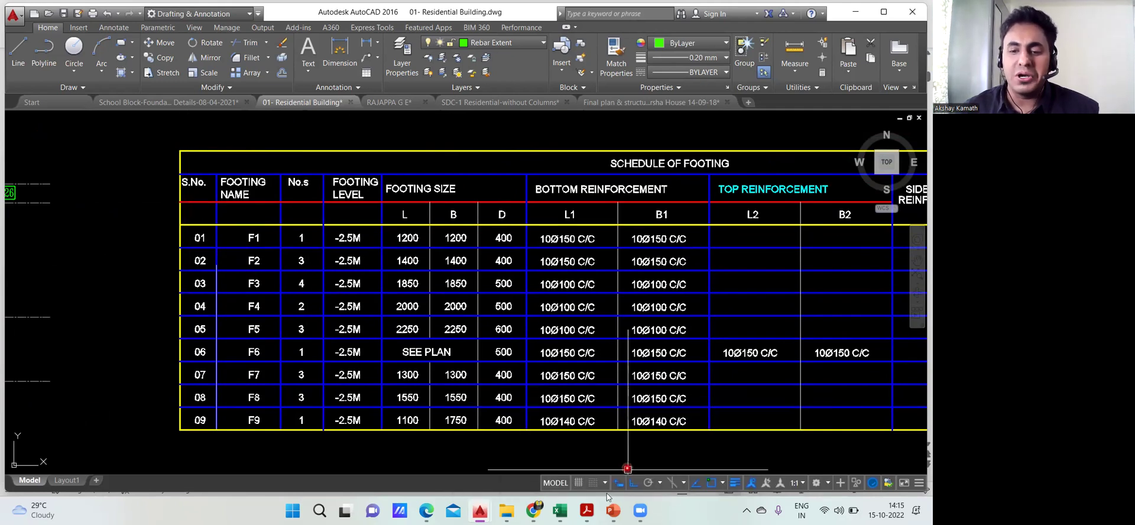
pyautogui.hotkey('alt', 'Tab')
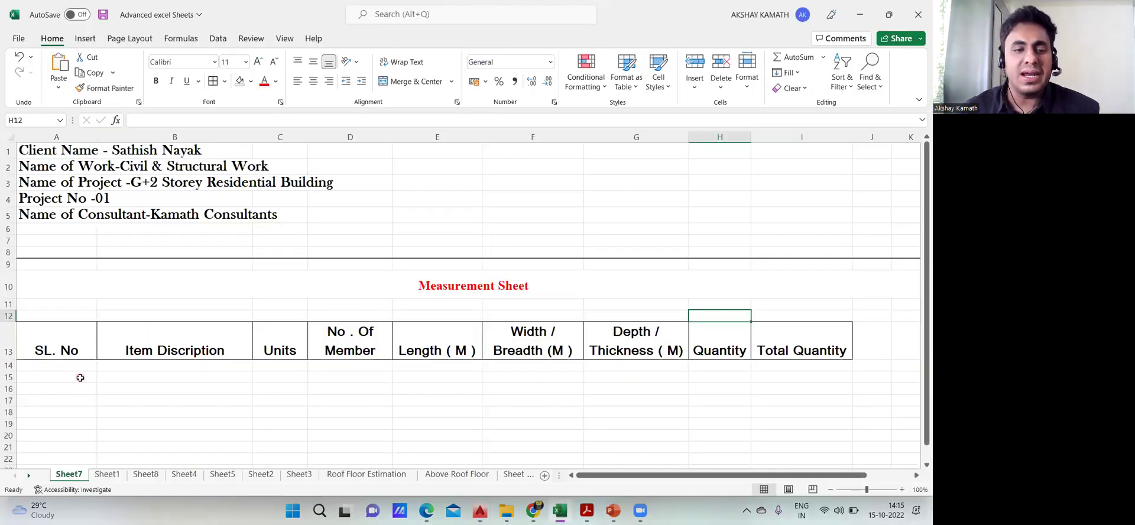
# - Make a first entry in B15, then check Sheet1's reference measurement sheet and return to Sheet7
pyautogui.scroll(-1, 80, 377)
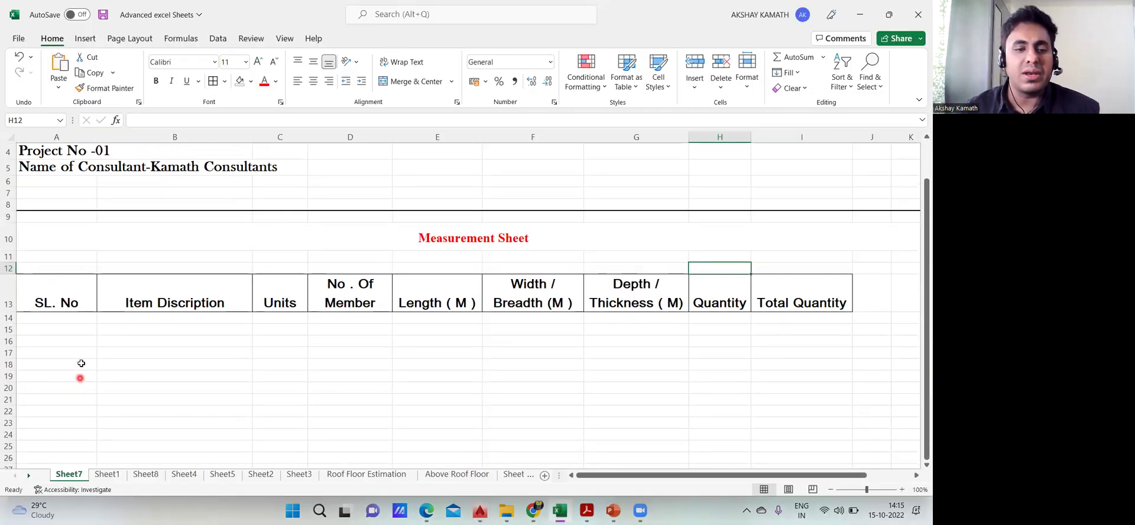
pyautogui.doubleClick(116, 329)
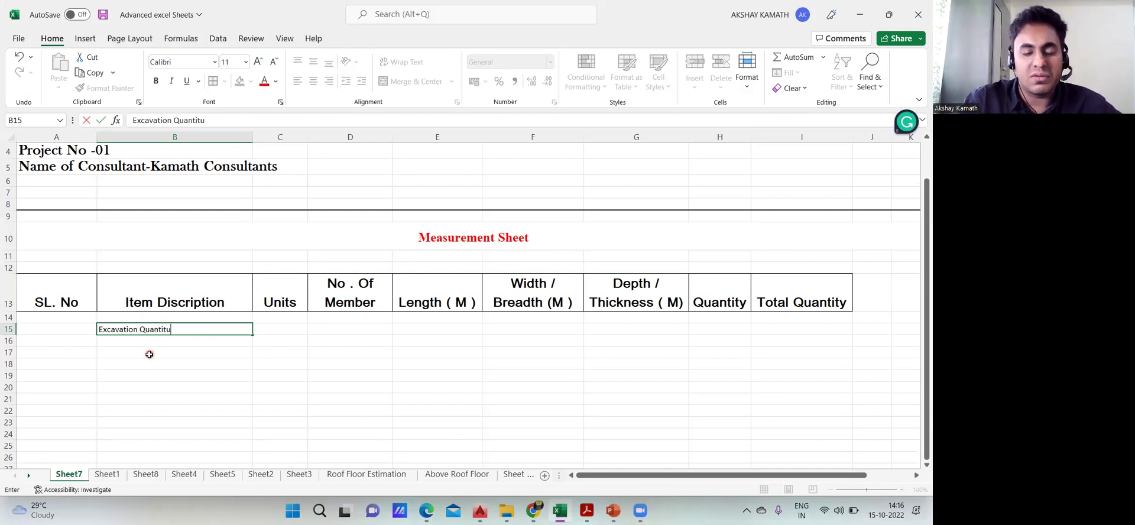
pyautogui.click(189, 374)
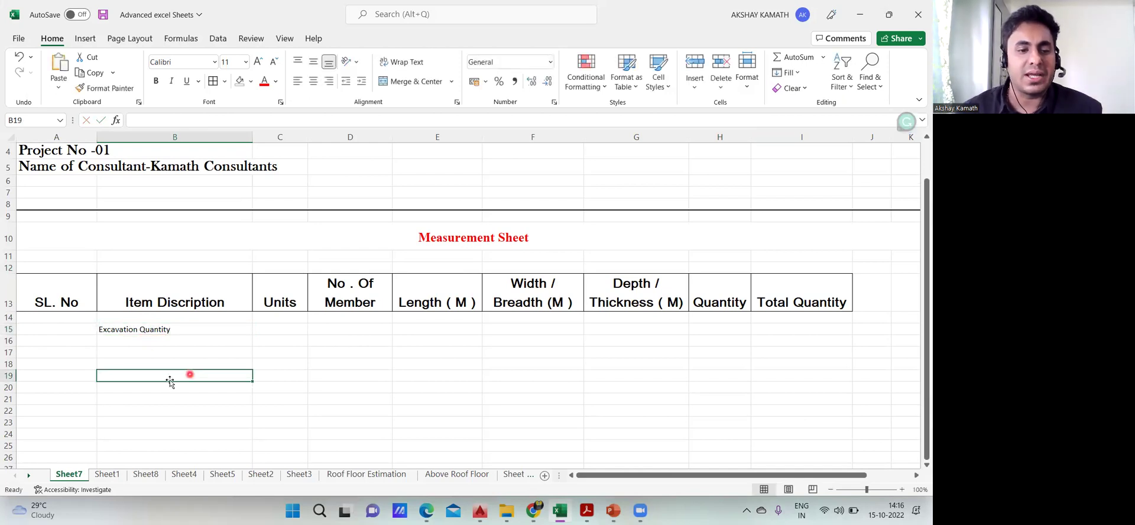
pyautogui.click(108, 476)
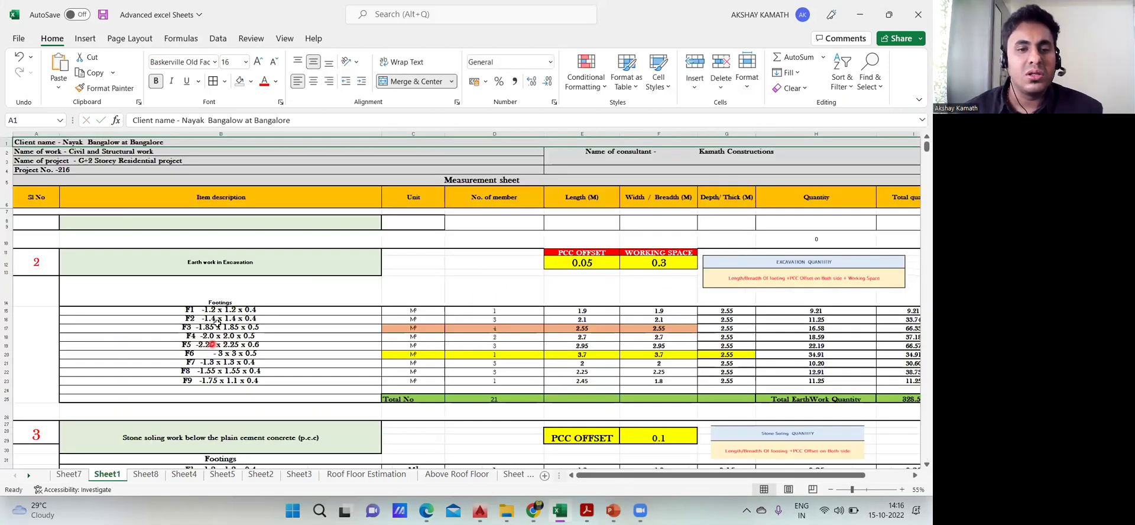
pyautogui.scroll(2, 201, 262)
pyautogui.click(68, 474)
# - Replace B15's old text with 'Earthwork in Excavation'
pyautogui.doubleClick(173, 329)
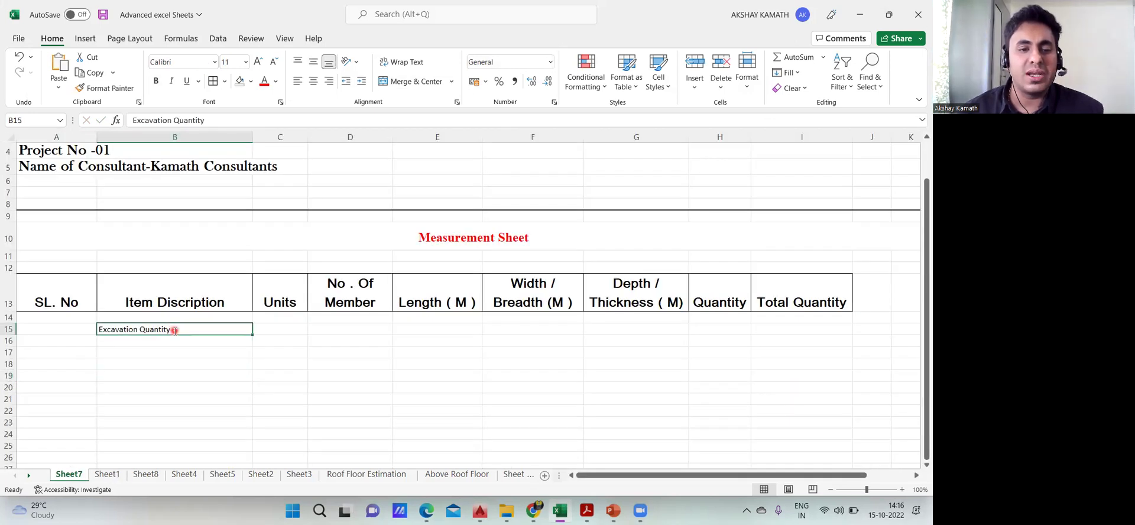
pyautogui.press('BackSpace')
pyautogui.press('BackSpace')
pyautogui.press('BackSpace')
pyautogui.press('BackSpace')
pyautogui.press('BackSpace')
pyautogui.press('BackSpace')
pyautogui.press('BackSpace')
pyautogui.press('BackSpace')
pyautogui.press('BackSpace')
pyautogui.press('BackSpace')
pyautogui.press('BackSpace')
pyautogui.press('BackSpace')
pyautogui.press('BackSpace')
pyautogui.press('BackSpace')
pyautogui.press('BackSpace')
pyautogui.press('BackSpace')
pyautogui.press('BackSpace')
pyautogui.press('BackSpace')
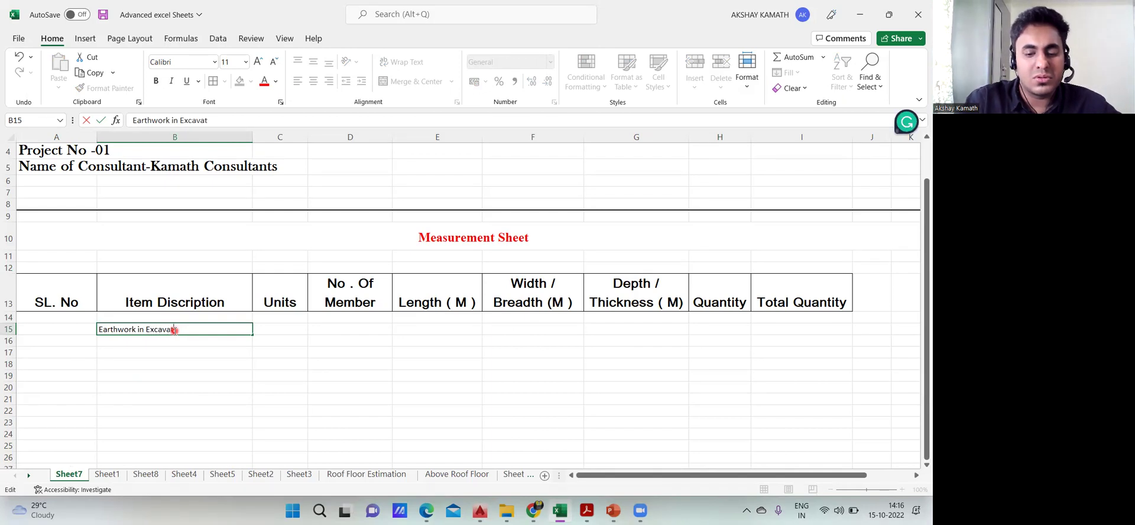
pyautogui.click(195, 387)
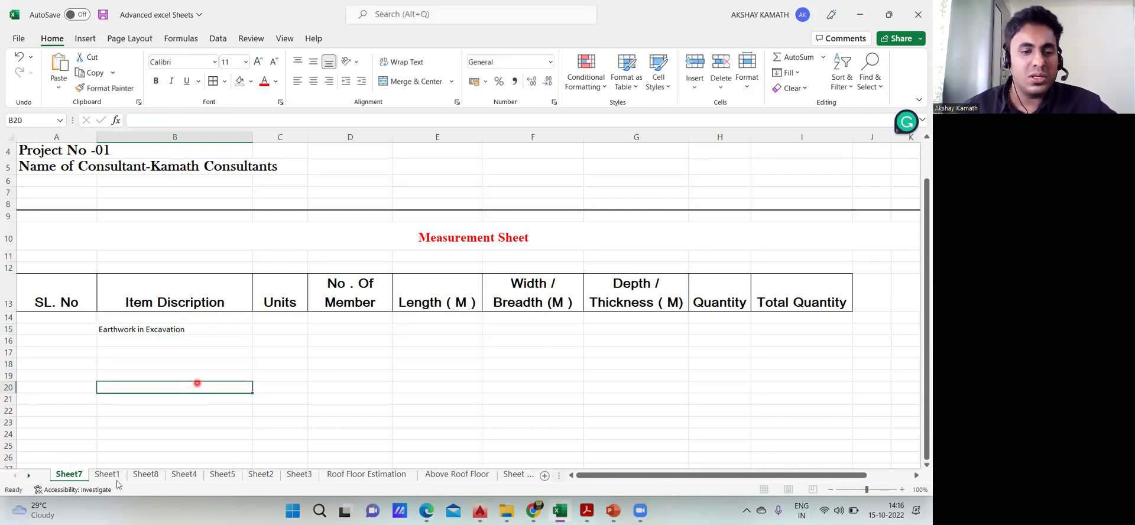
# - Format the B15 description as centered, bold, size-14 Abadi Extra Light
pyautogui.click(107, 474)
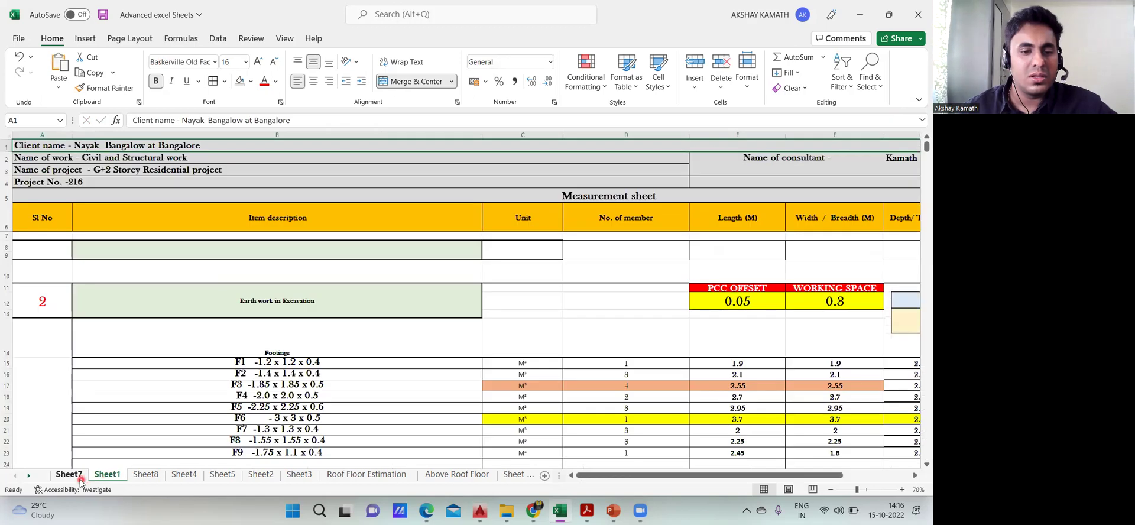
pyautogui.click(81, 475)
pyautogui.click(177, 328)
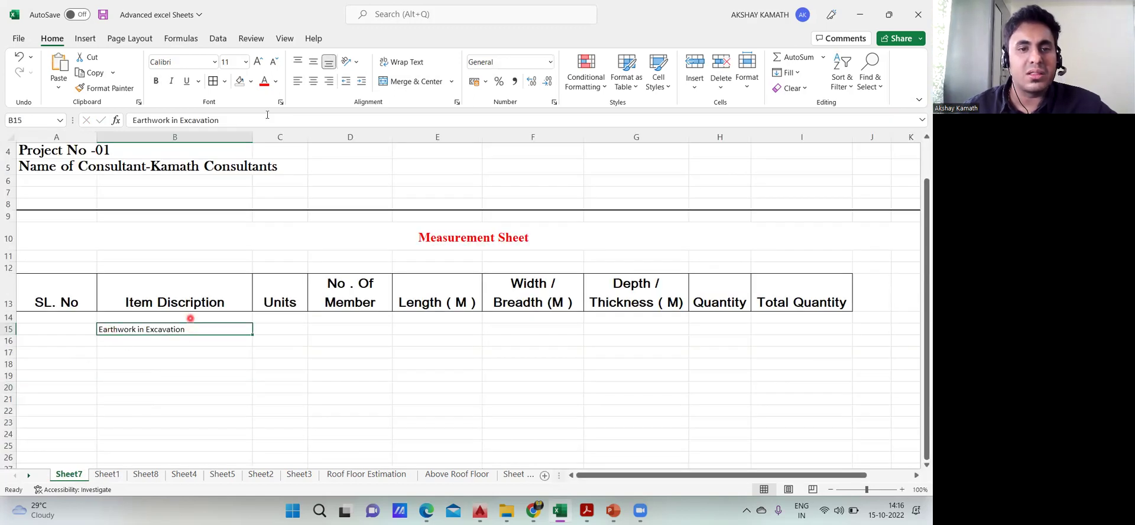
pyautogui.click(314, 82)
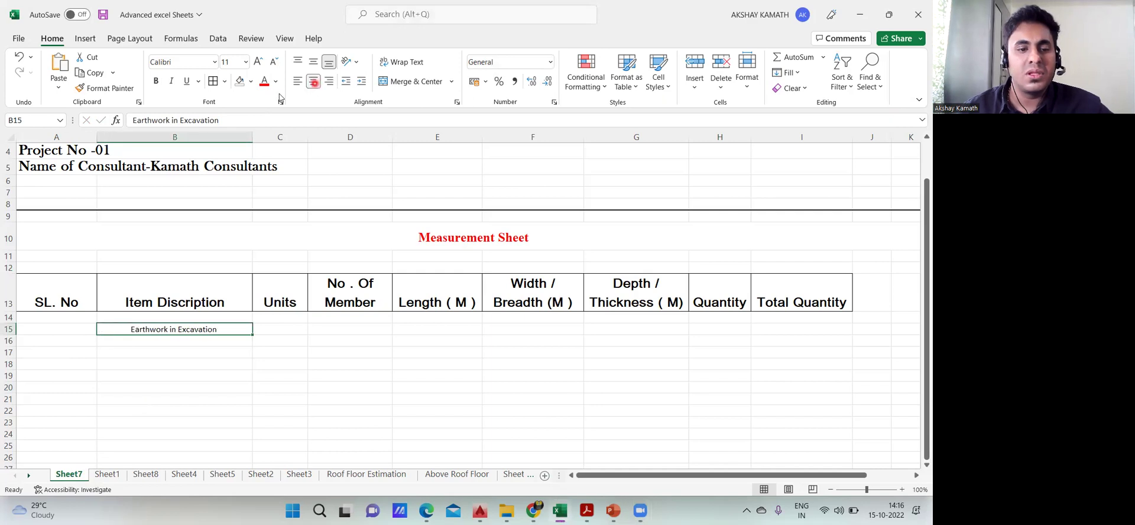
pyautogui.click(215, 65)
pyautogui.click(199, 161)
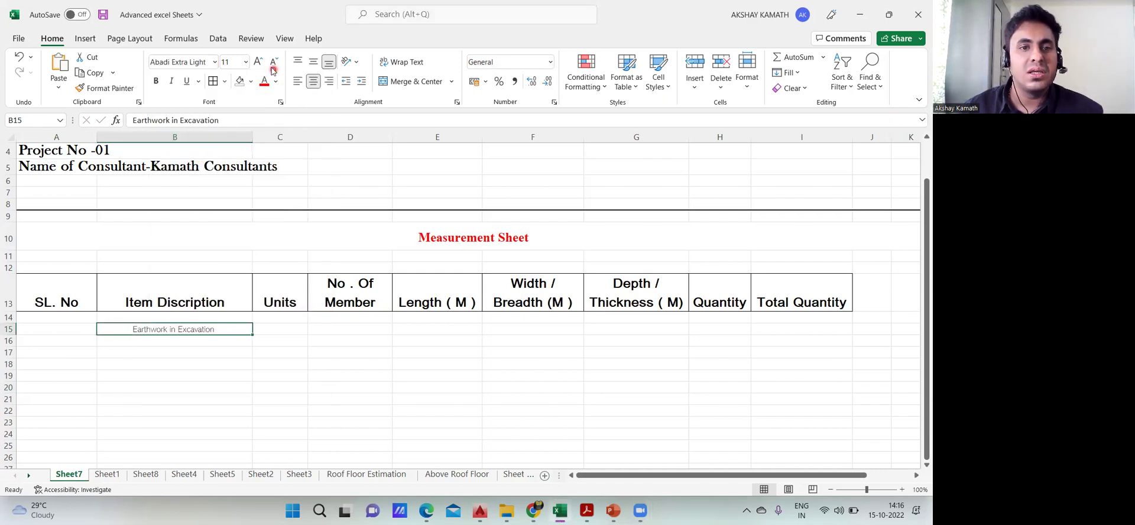
pyautogui.click(256, 63)
pyautogui.click(256, 63)
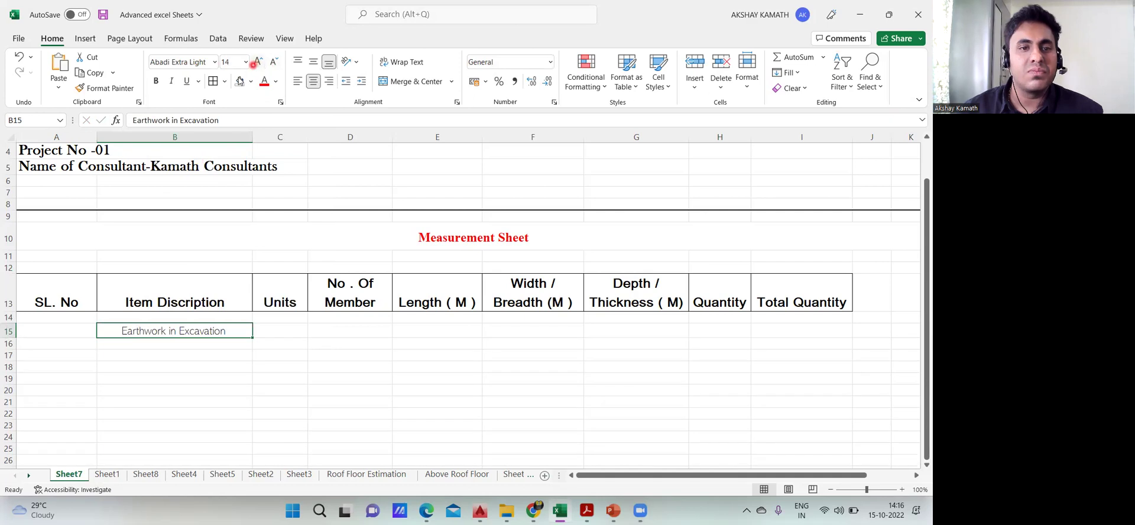
pyautogui.click(156, 86)
# - Enter serial number 1 in A15 and center it
pyautogui.click(272, 355)
pyautogui.scroll(-1, 272, 354)
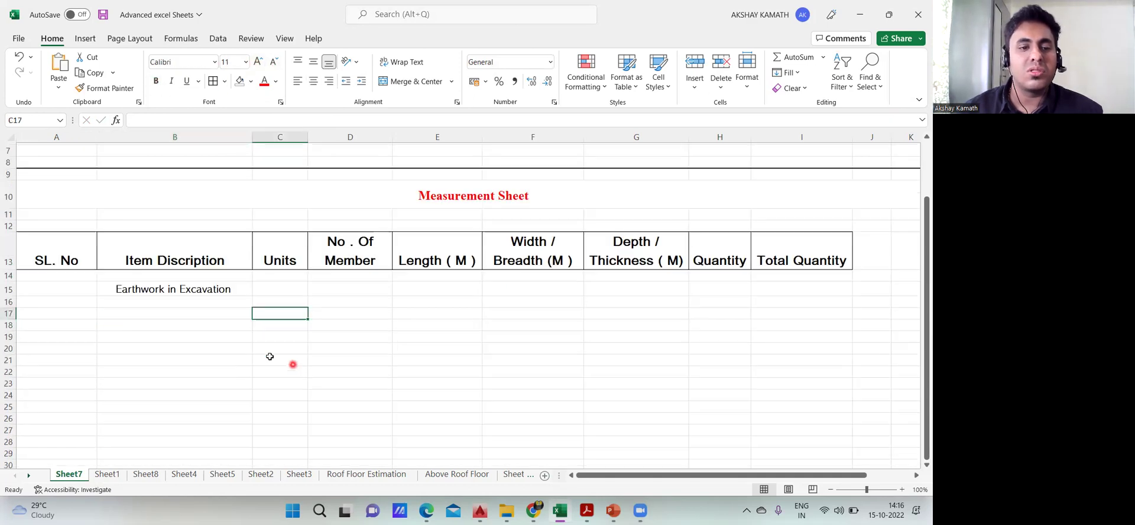
pyautogui.click(77, 289)
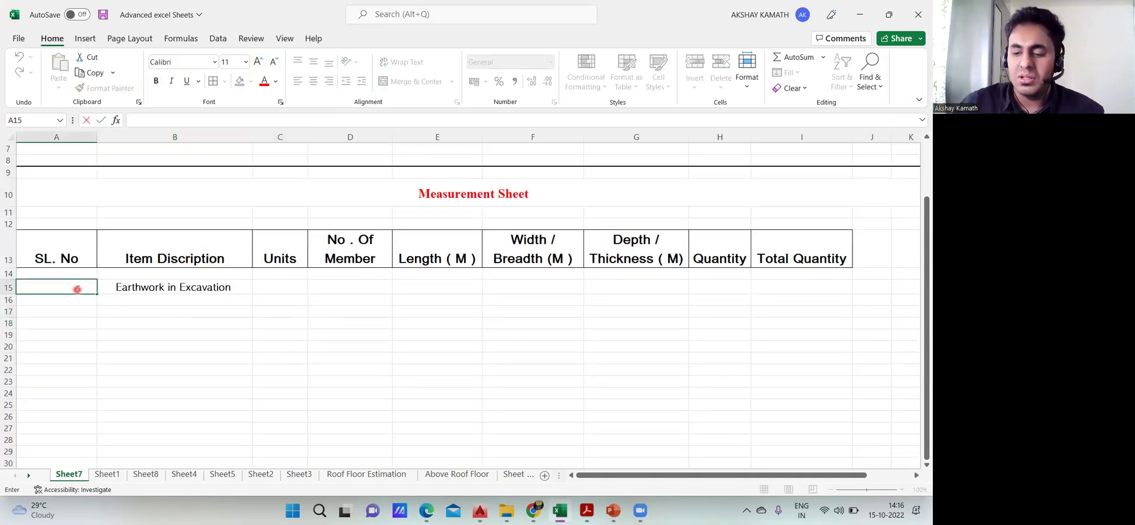
pyautogui.write('1')
pyautogui.click(242, 363)
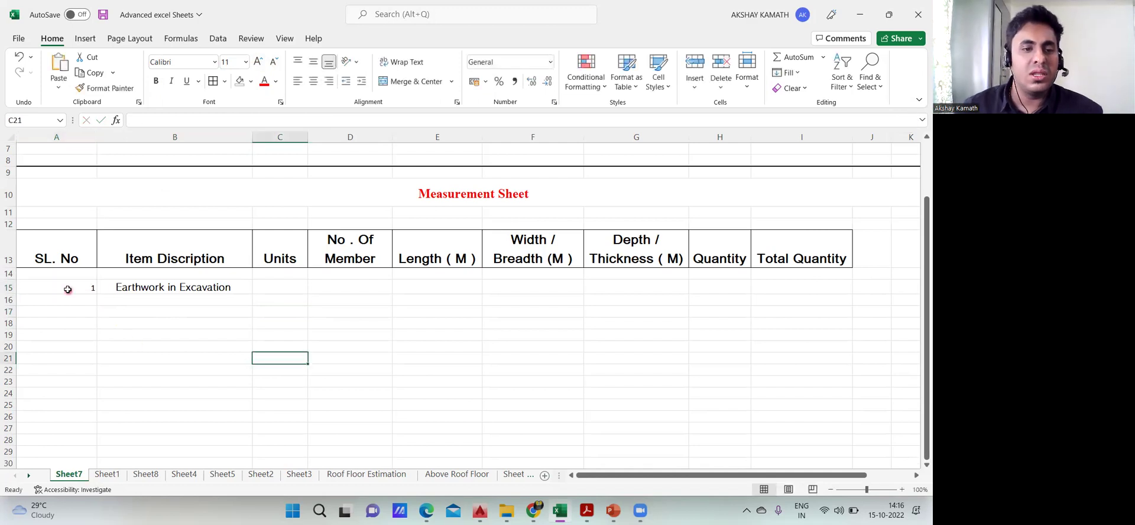
pyautogui.click(71, 287)
pyautogui.click(315, 83)
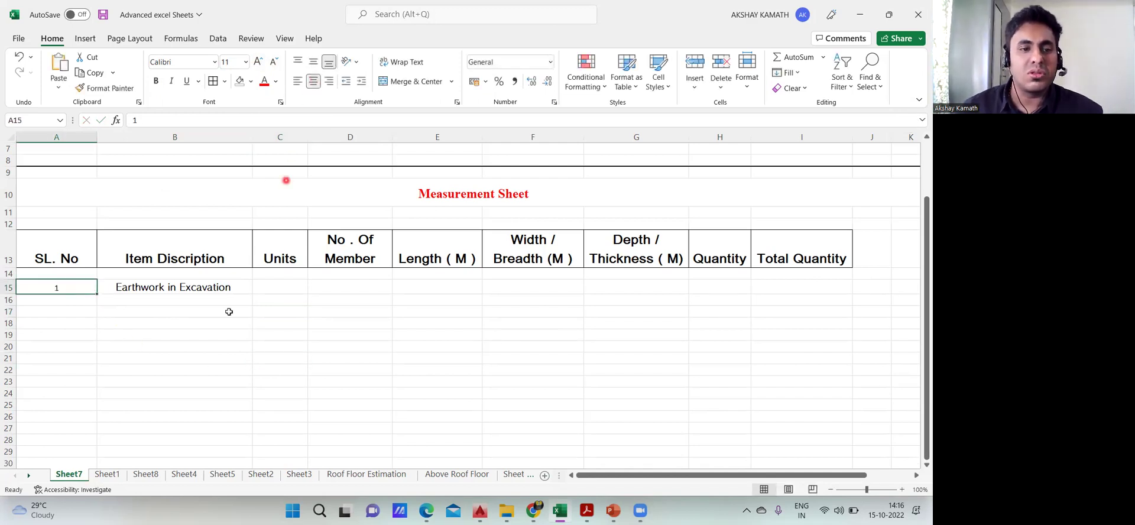
pyautogui.click(207, 388)
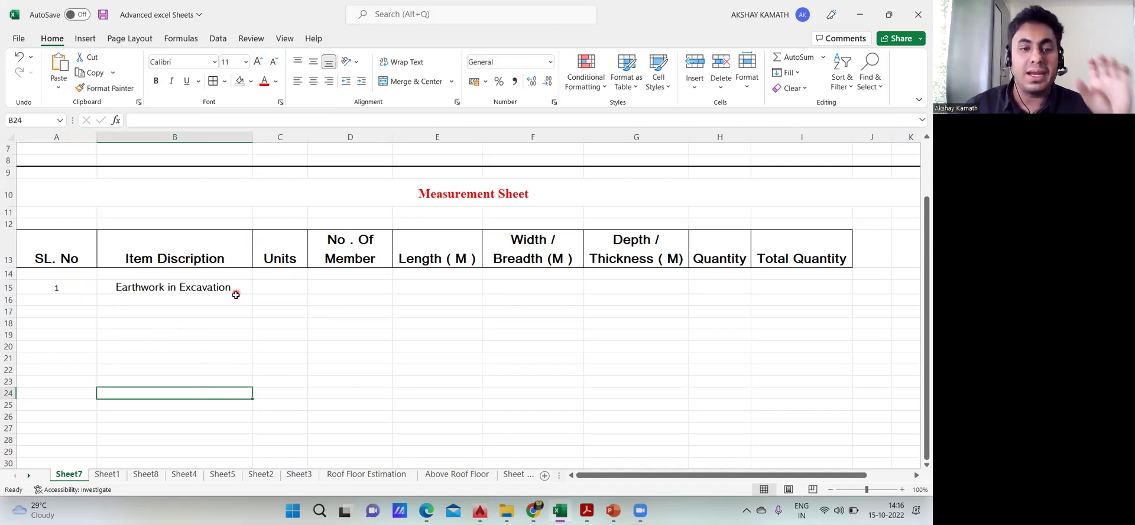
# - Leave B17 empty and bring back the AutoCAD drawing with the footing schedule
pyautogui.doubleClick(123, 312)
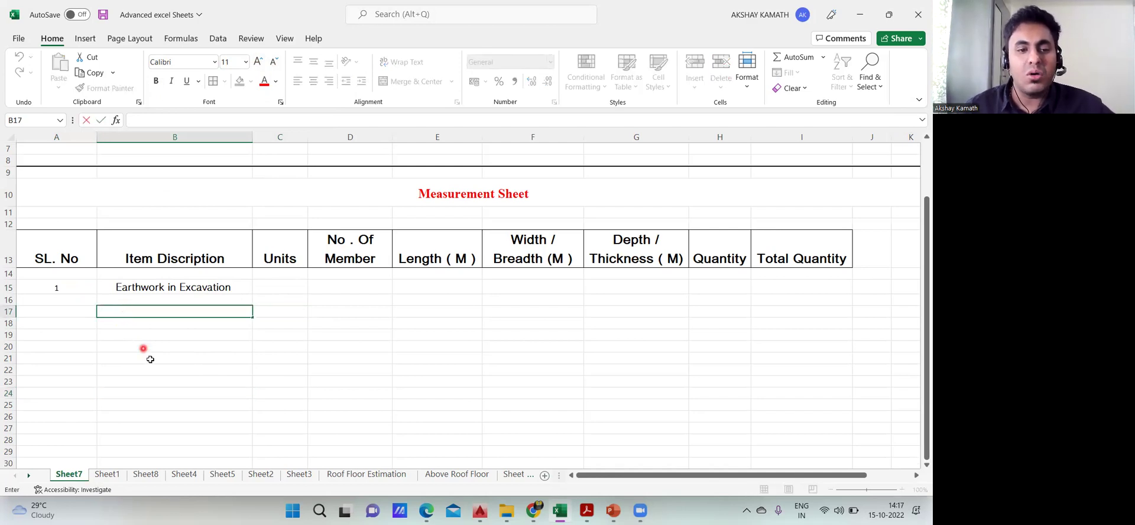
pyautogui.click(196, 368)
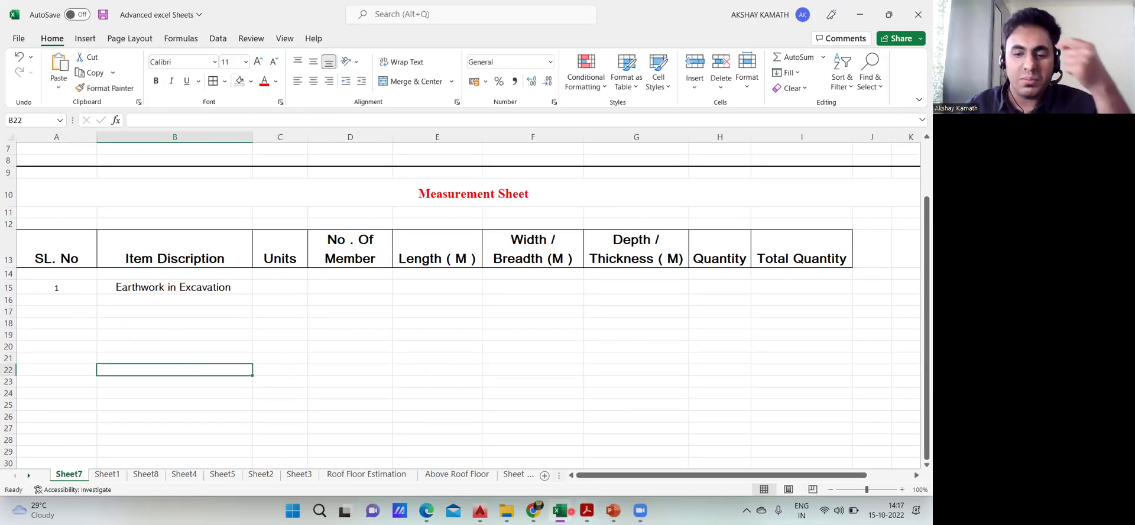
pyautogui.click(480, 510)
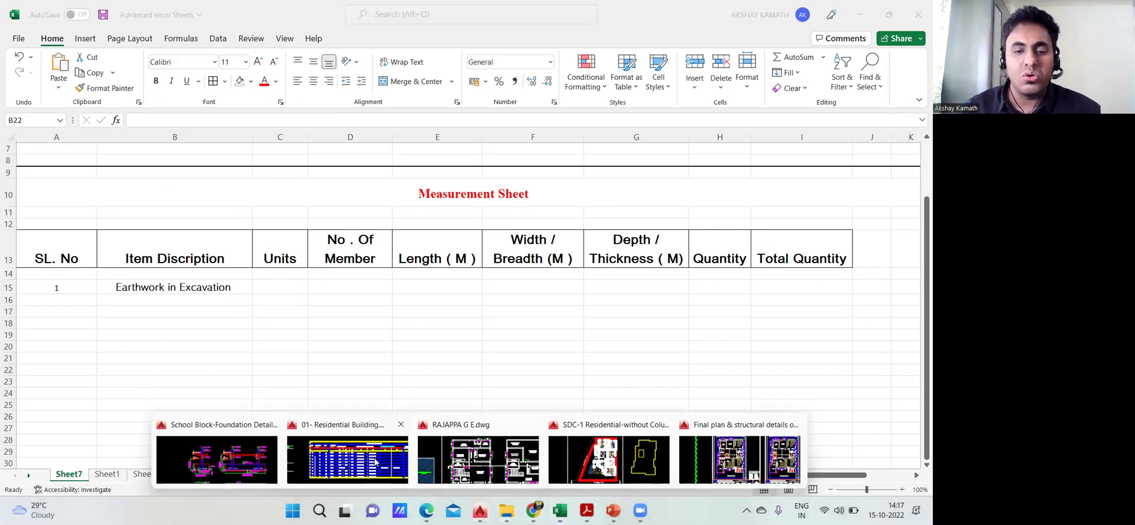
pyautogui.click(376, 462)
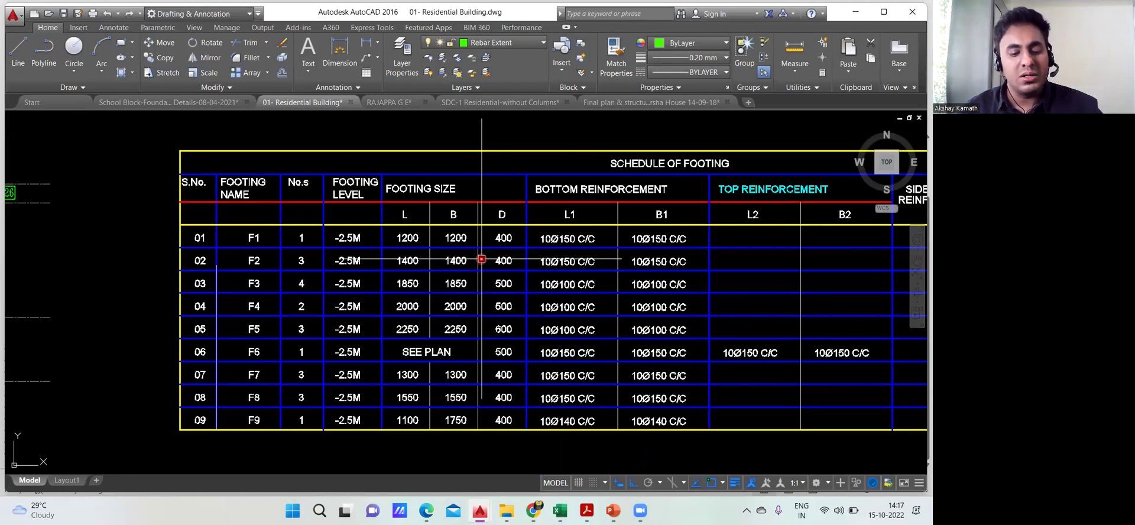
# - Make a small selection window in the Residential Building drawing
pyautogui.press('alt')
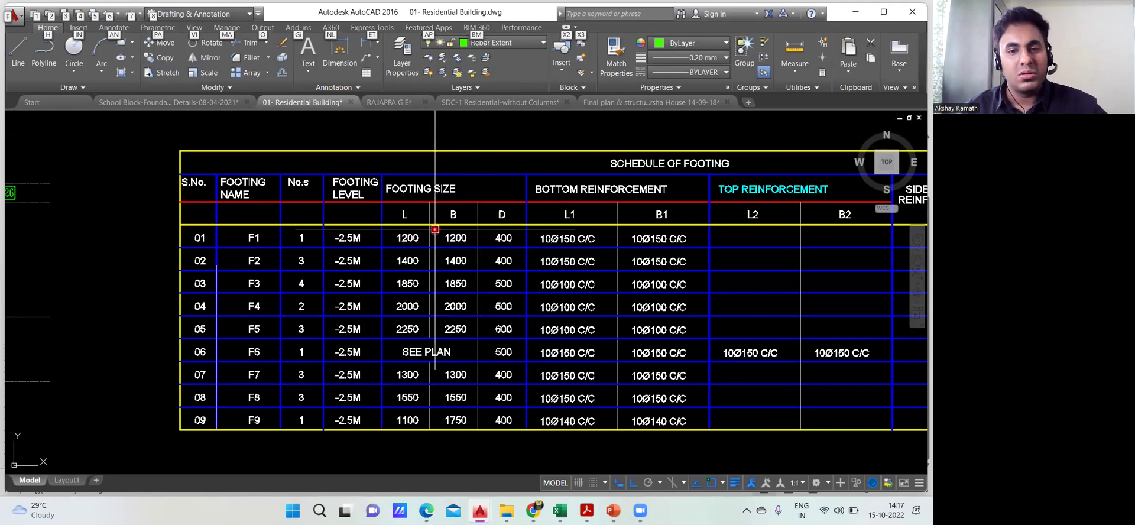
pyautogui.click(248, 122)
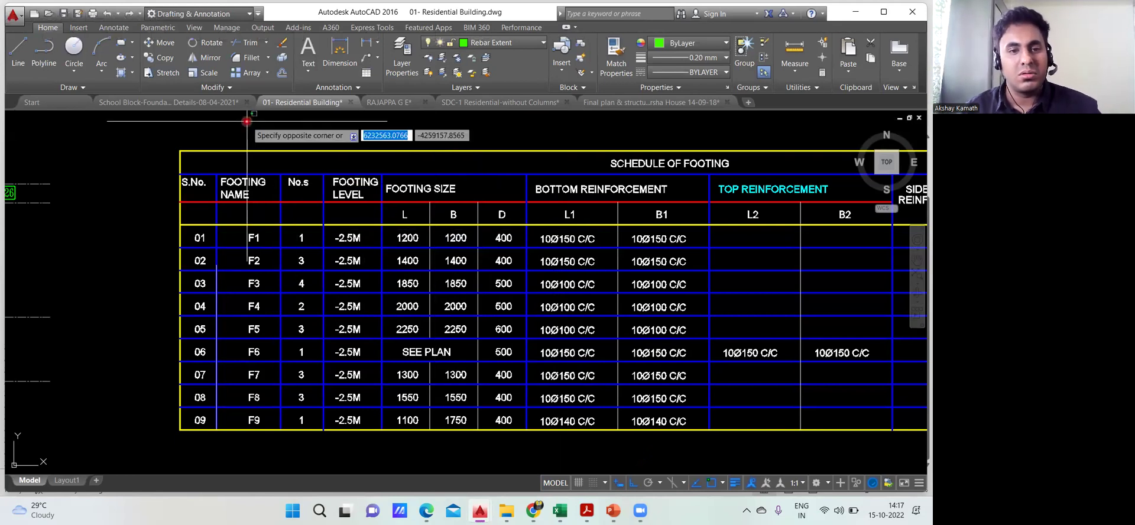
pyautogui.click(247, 122)
pyautogui.press('alt')
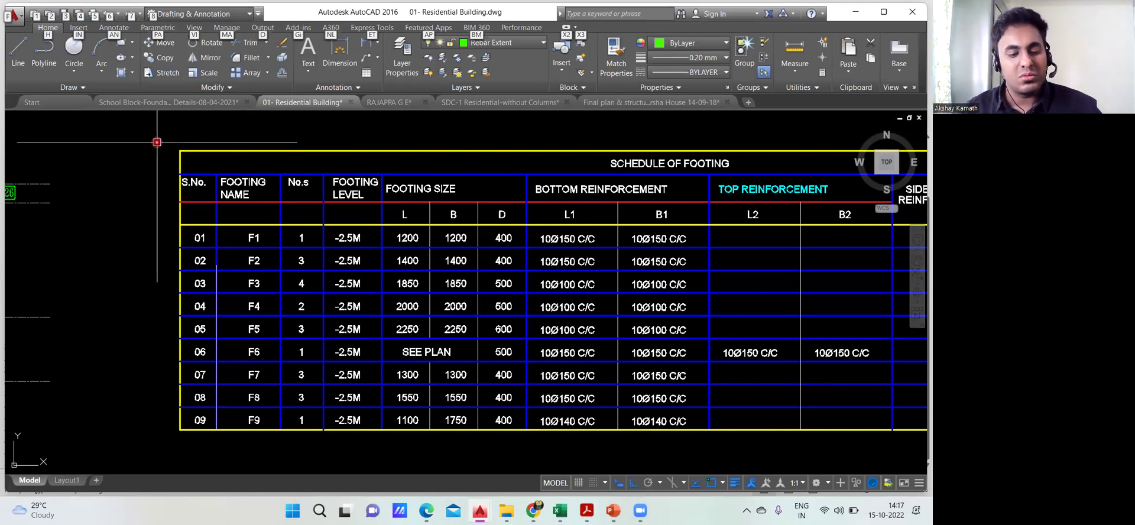
# - Screen-clip the footing schedule table with Win+Shift+S and return to Excel
pyautogui.press('super+shift+s')
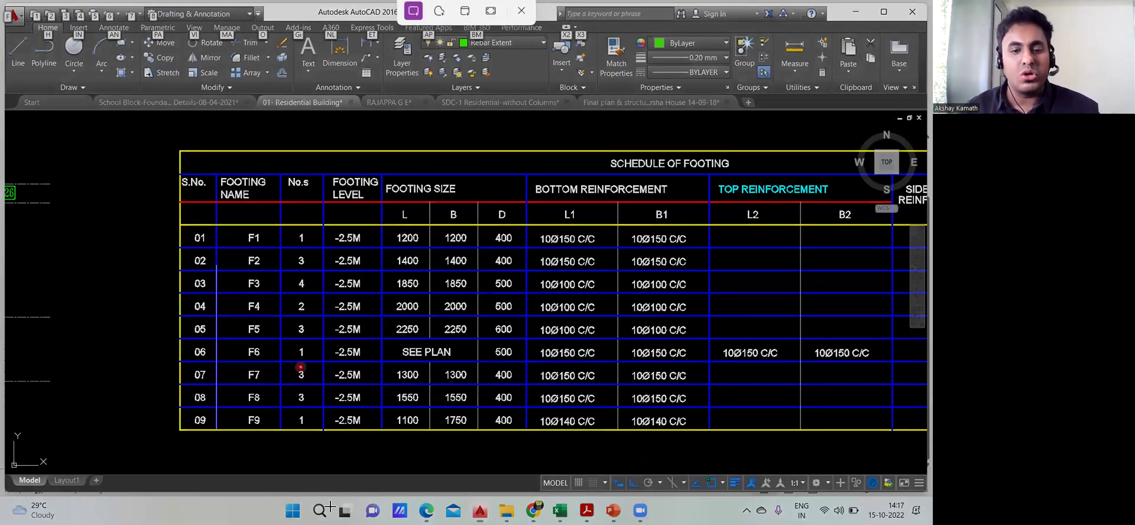
pyautogui.press('Escape')
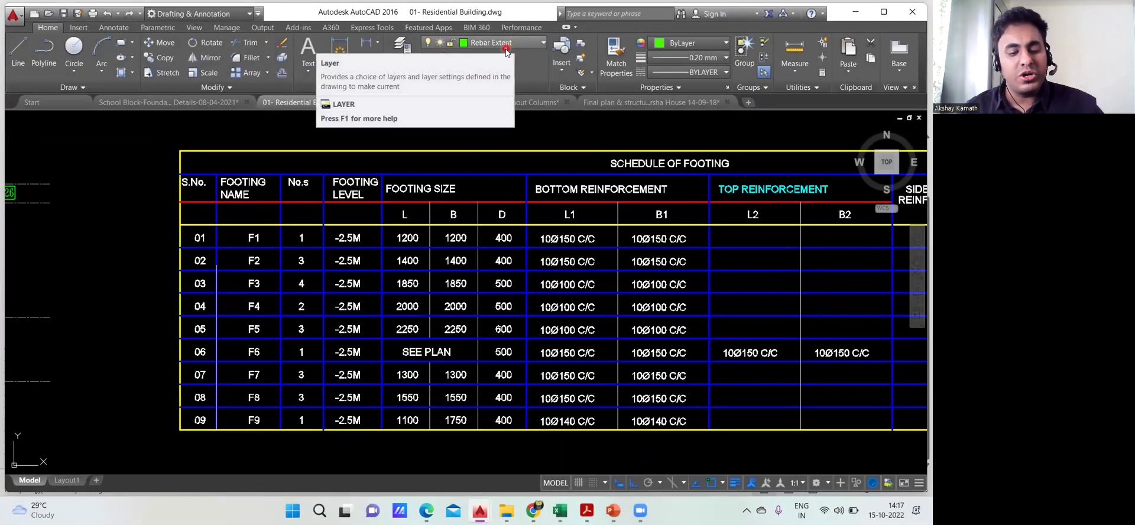
pyautogui.press('super+shift+s')
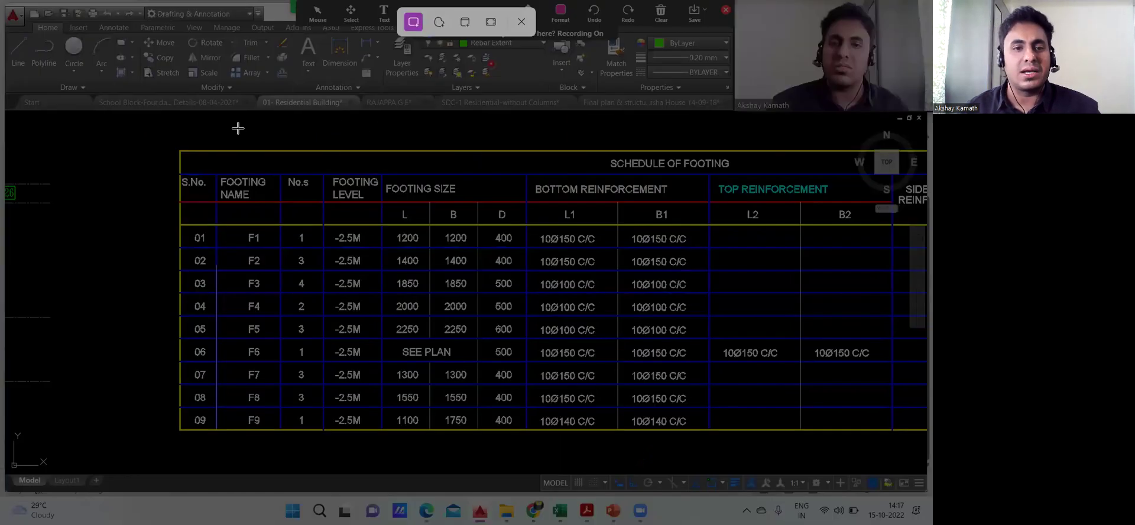
pyautogui.moveTo(168, 128); pyautogui.dragTo(534, 445)
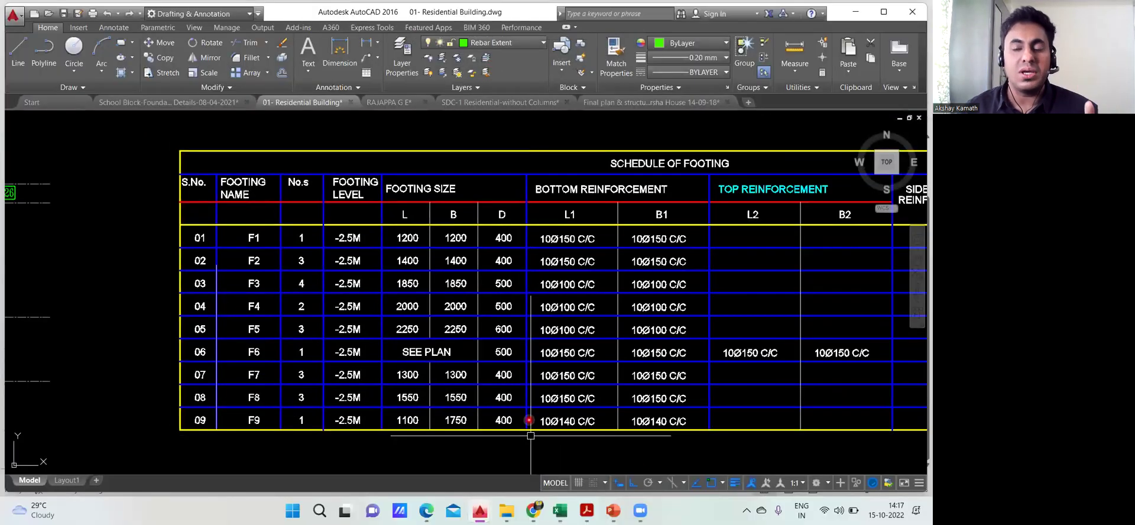
pyautogui.click(561, 510)
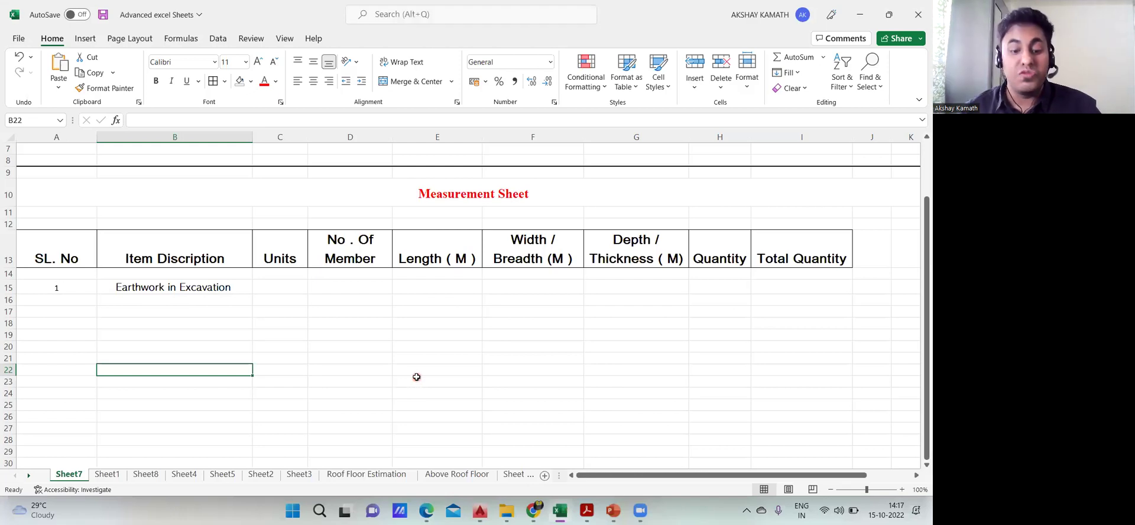
# - Paste the schedule clip over columns D–G, then go back to the AutoCAD drawing and start an app search
pyautogui.hotkey('ctrl', 'v')
pyautogui.moveTo(392, 360); pyautogui.dragTo(603, 140)
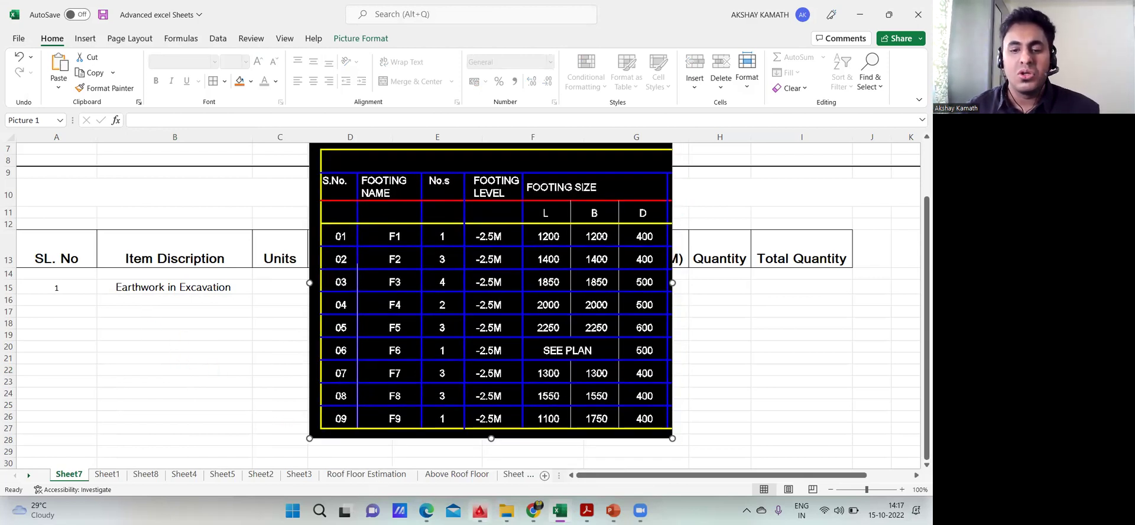
pyautogui.moveTo(480, 510)
pyautogui.click(356, 471)
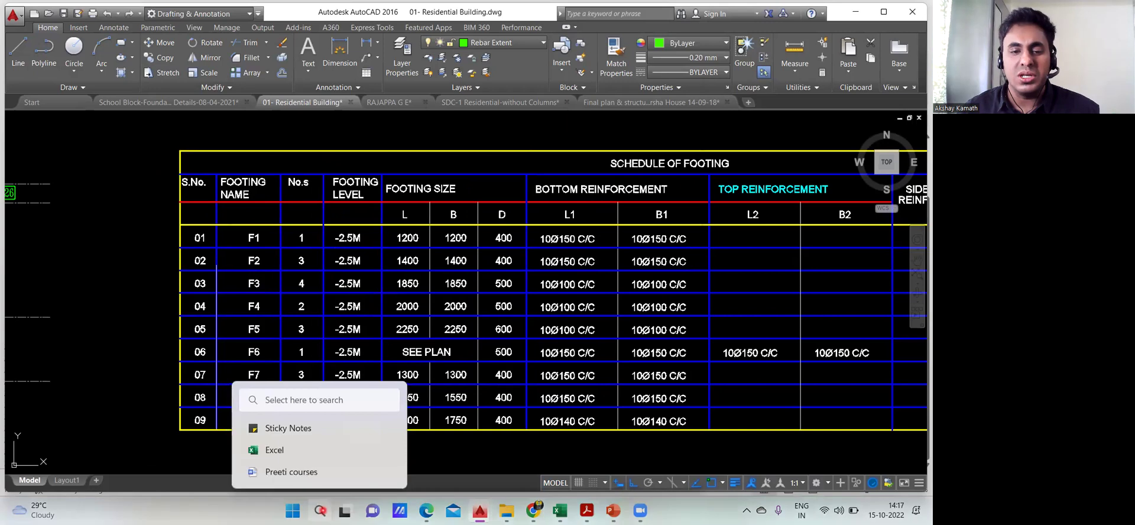
pyautogui.click(320, 510)
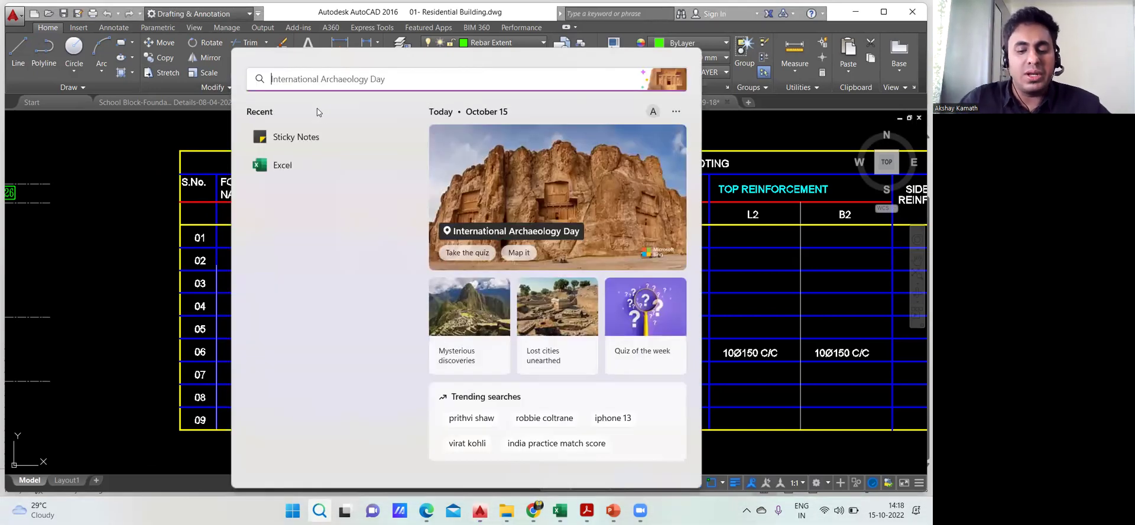
# - Launch Snipping Tool via 'sni' and snip the footing name and L, B, D size columns
pyautogui.write('sni')
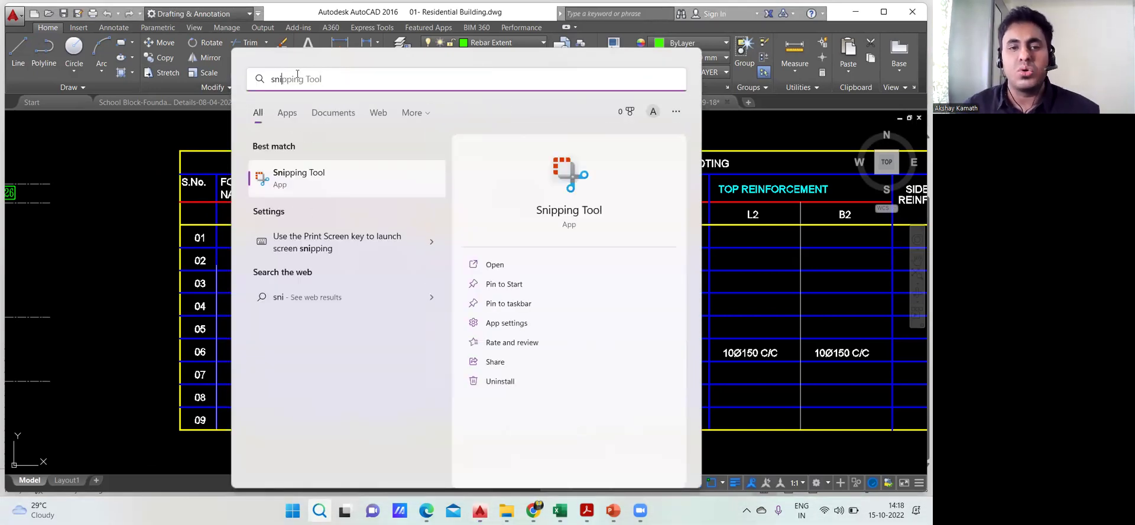
pyautogui.click(302, 184)
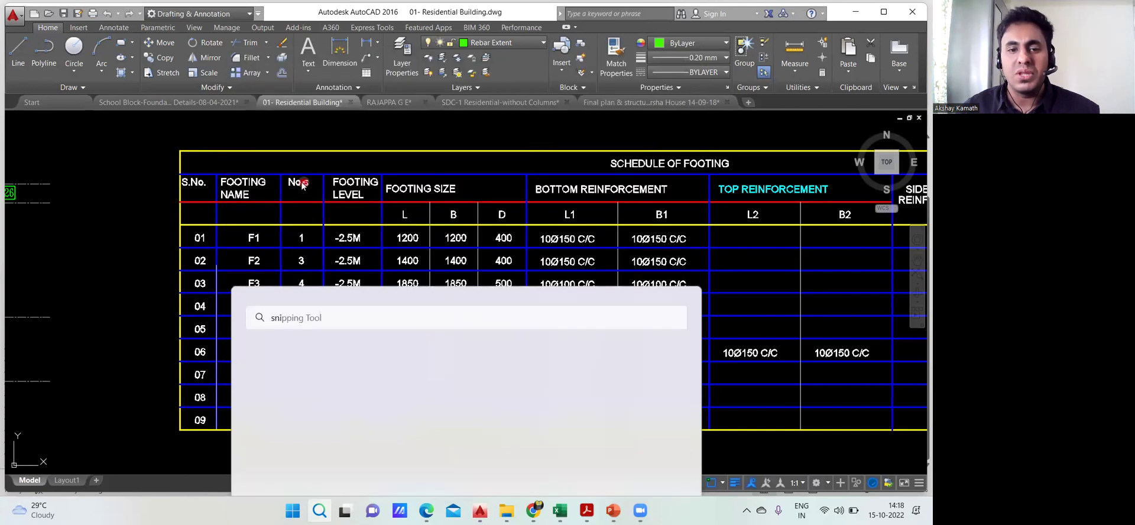
pyautogui.click(55, 45)
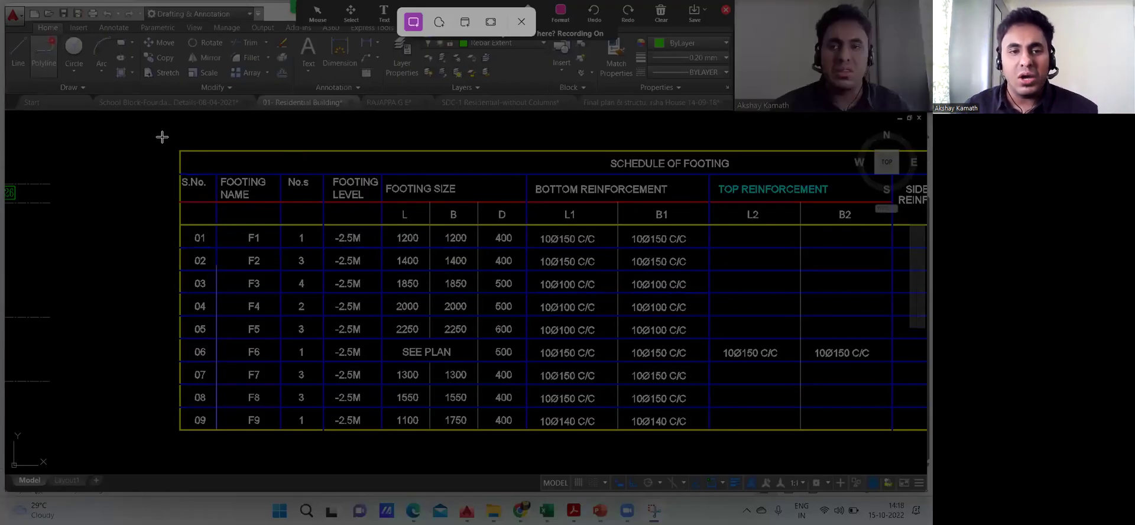
pyautogui.moveTo(164, 133); pyautogui.dragTo(531, 446)
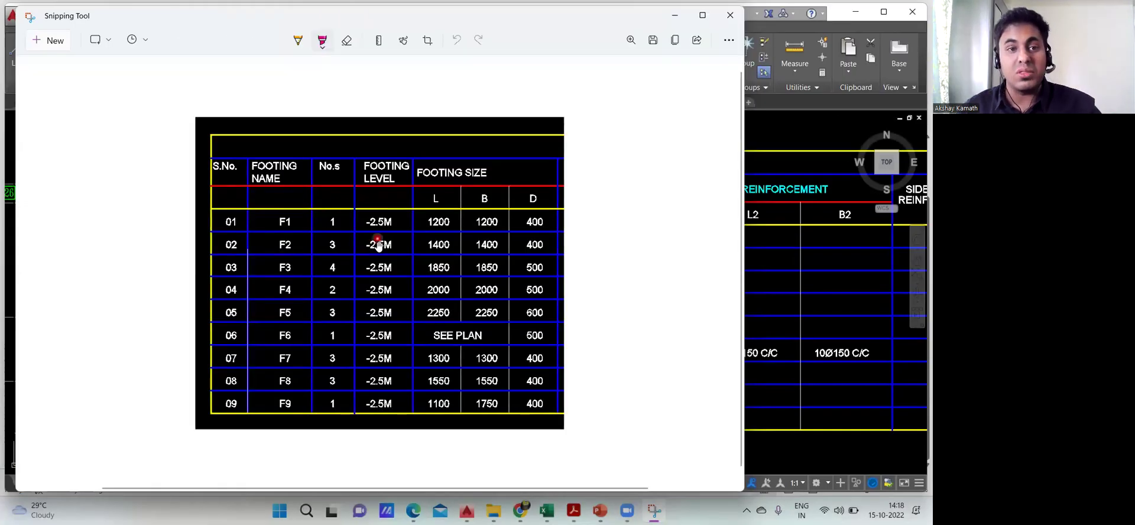
# - Cancel saving the snip to a file and return to the Excel sheet
pyautogui.hotkey('ctrl', 's')
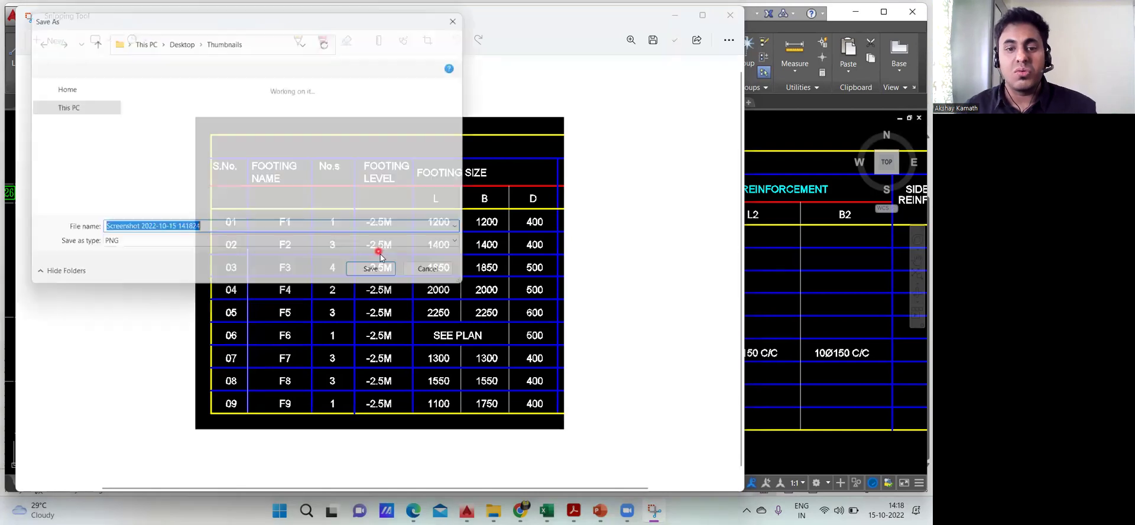
pyautogui.moveTo(263, 17); pyautogui.dragTo(268, 124)
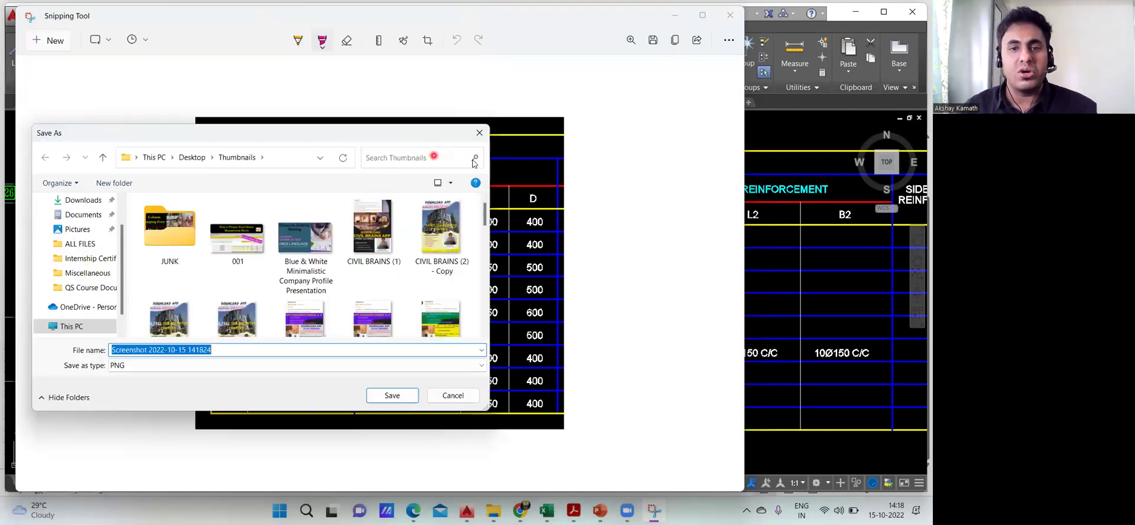
pyautogui.click(472, 124)
pyautogui.click(546, 510)
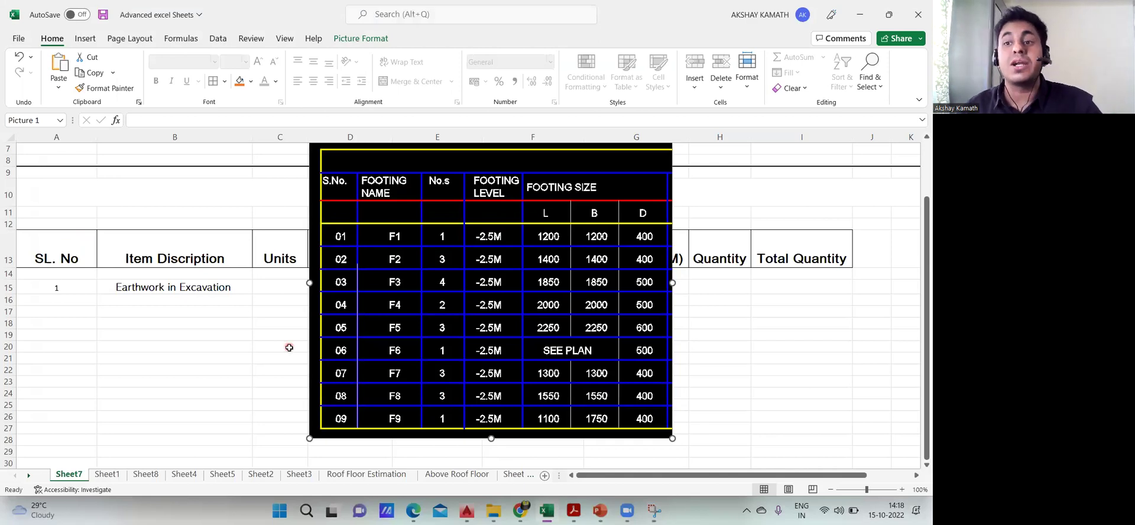
# - Position the schedule picture beside the description column, widen column B slightly, and open B17 for F1
pyautogui.moveTo(415, 367); pyautogui.dragTo(526, 378)
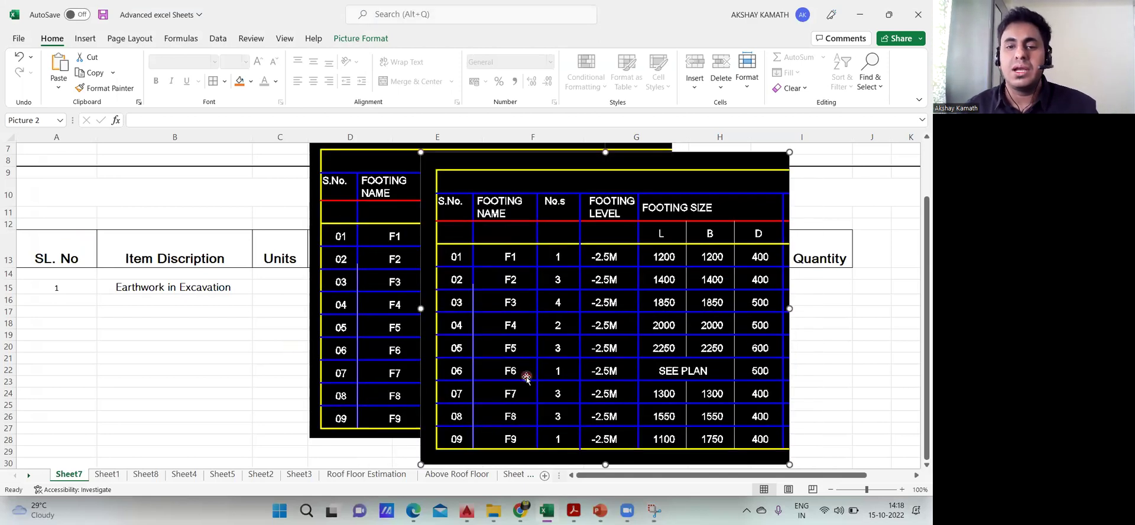
pyautogui.press('Delete')
pyautogui.moveTo(485, 331)
pyautogui.mouseDown()
pyautogui.moveTo(491, 357)
pyautogui.moveTo(480, 328)
pyautogui.moveTo(464, 331)
pyautogui.mouseUp()
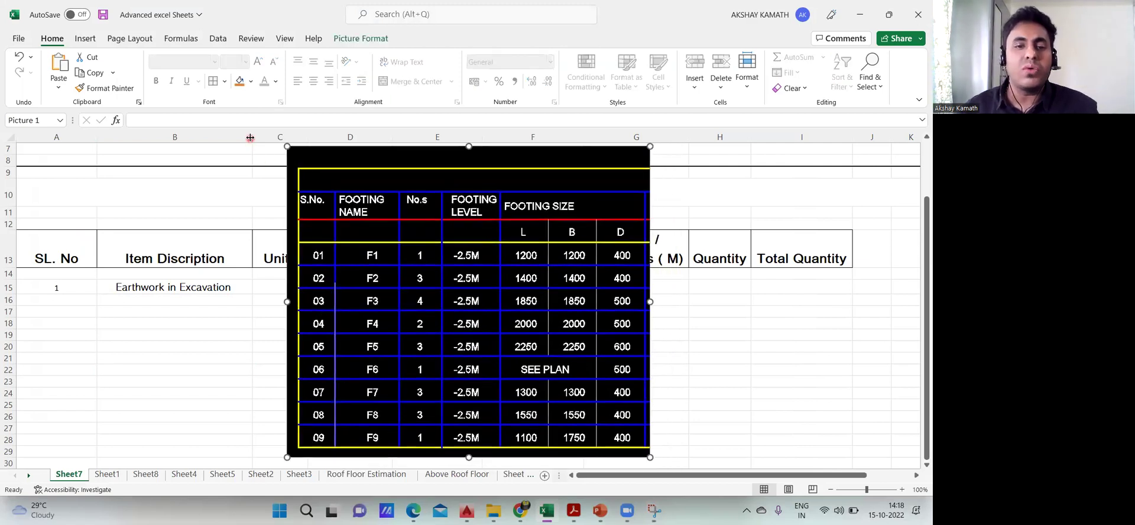
pyautogui.moveTo(253, 137)
pyautogui.mouseDown()
pyautogui.moveTo(222, 137)
pyautogui.moveTo(259, 137)
pyautogui.mouseUp()
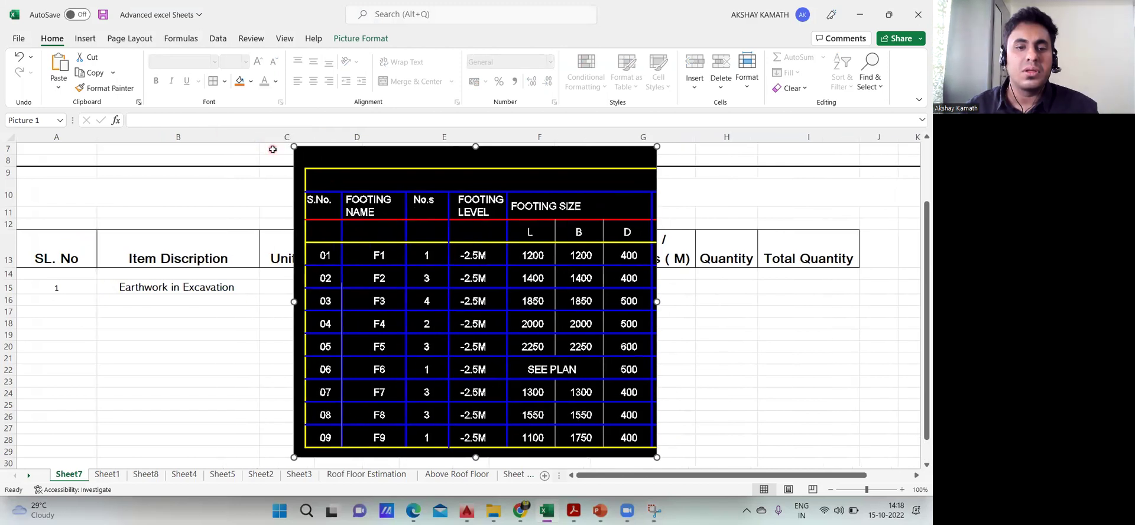
pyautogui.doubleClick(130, 312)
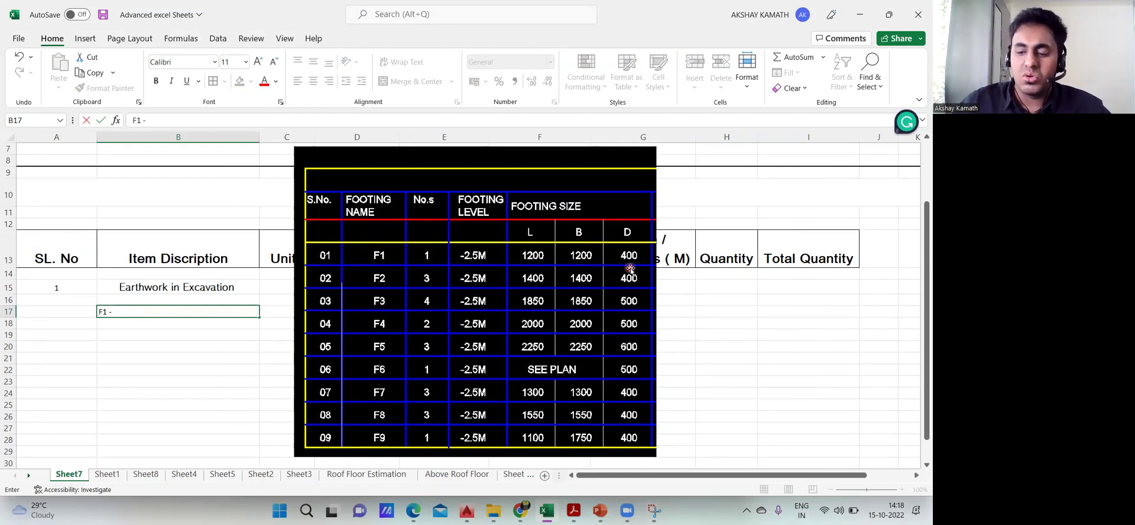
# - Complete F1's dimensions in B17 and enter 'F2 - 1400 X 1400 X 400' in B18
pyautogui.write('200 X ')
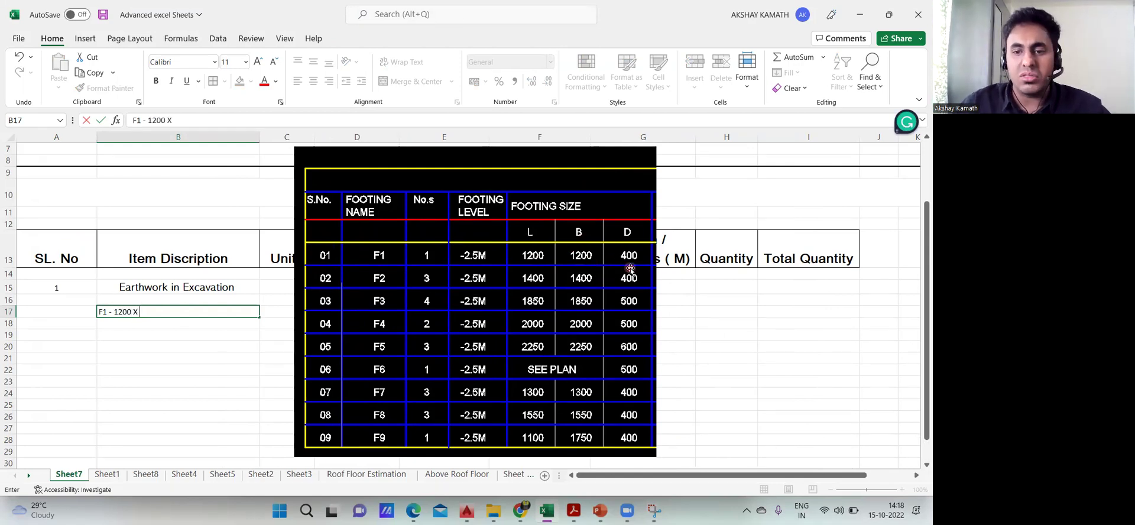
pyautogui.write('1200 X 1200 X400')
pyautogui.click(252, 357)
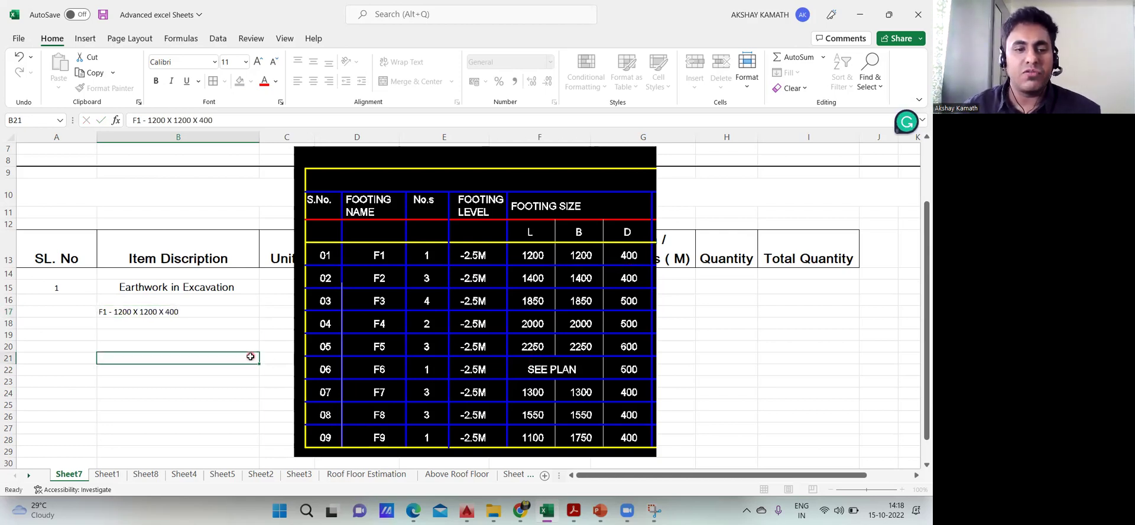
pyautogui.click(133, 325)
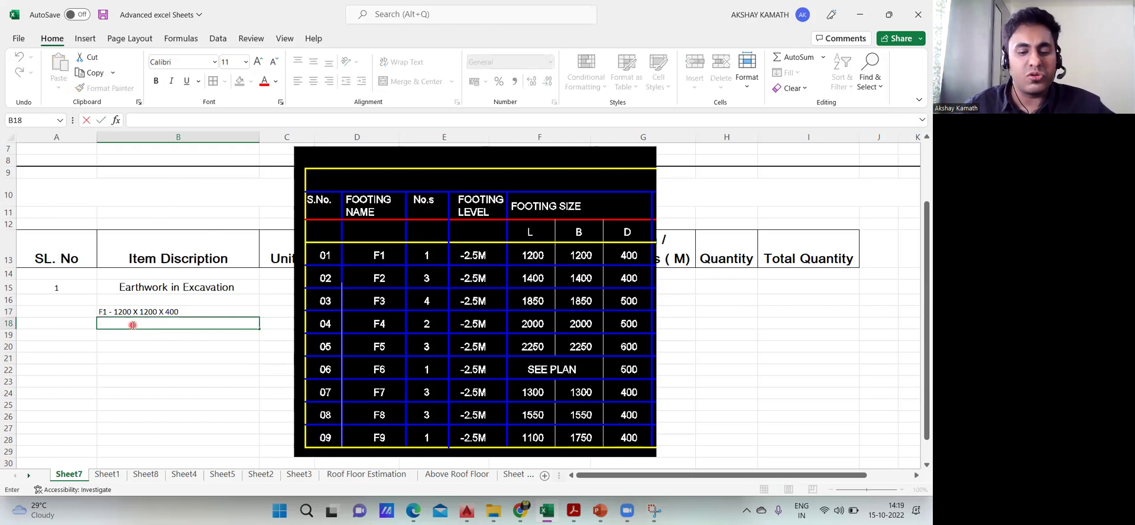
pyautogui.write('F2')
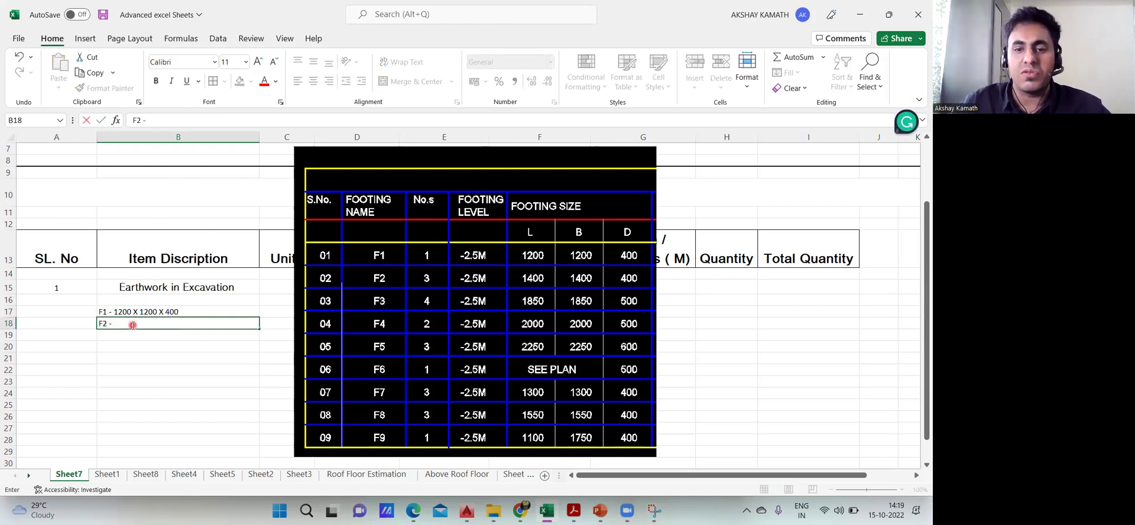
pyautogui.write(' - 1400 X')
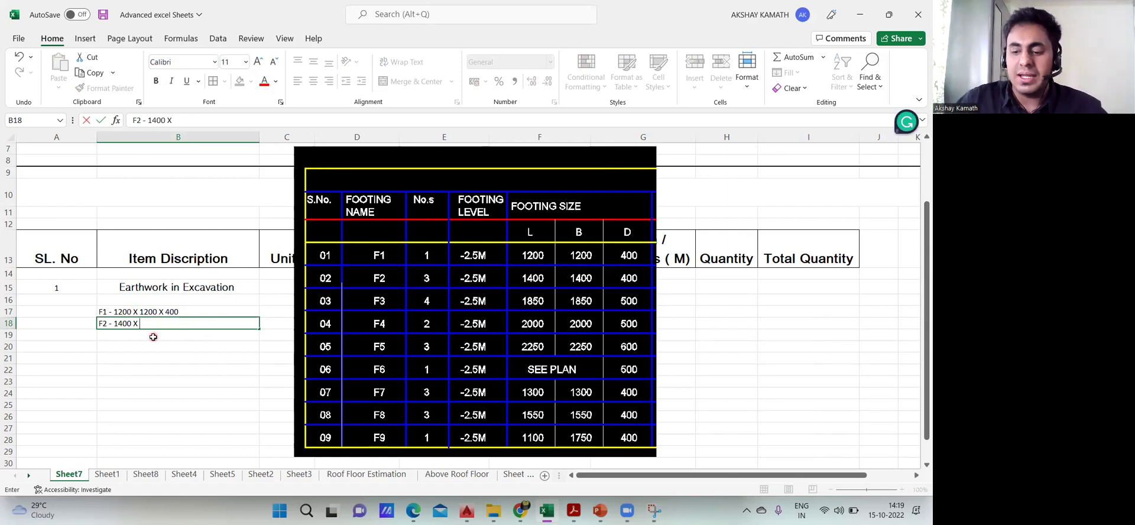
pyautogui.write('00 ')
pyautogui.write('X 410')
pyautogui.press('BackSpace')
pyautogui.press('BackSpace')
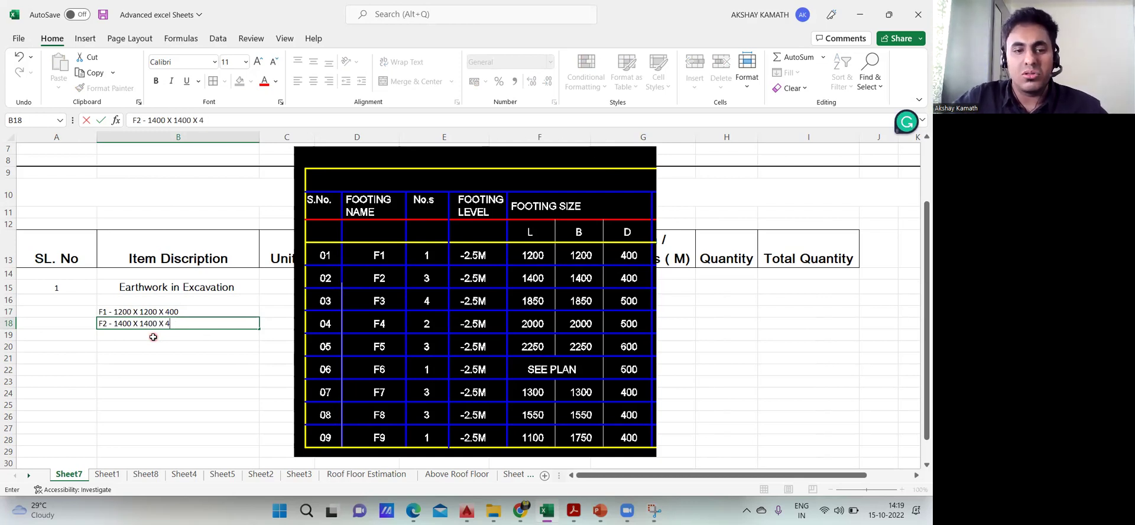
pyautogui.write('400')
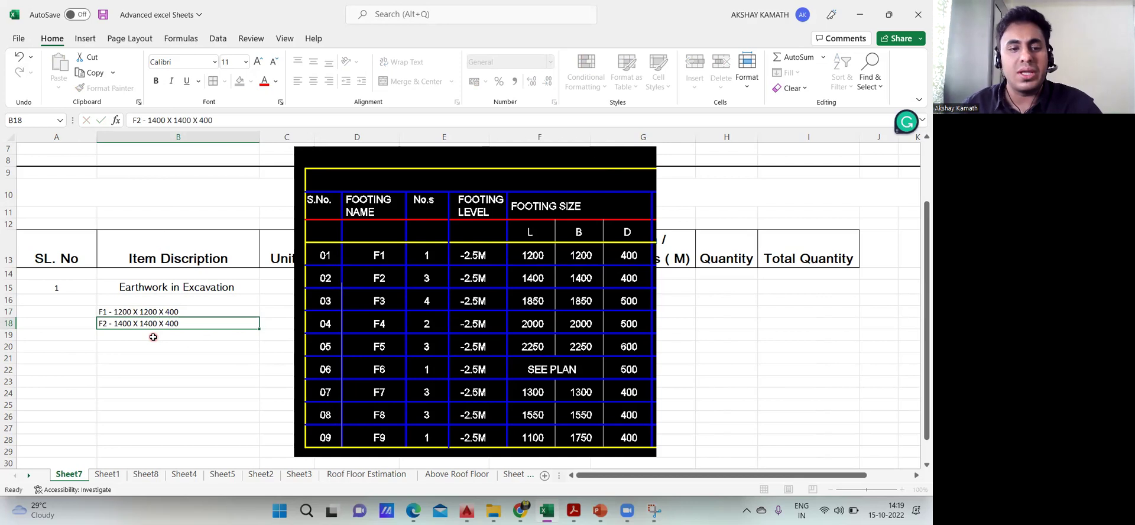
pyautogui.press('Return')
# - Enter 'F3 - 1850 X 1850 X 500' in B19 and type 'F4 - 2000 X 2000 X 600' in B20
pyautogui.write('F3 ')
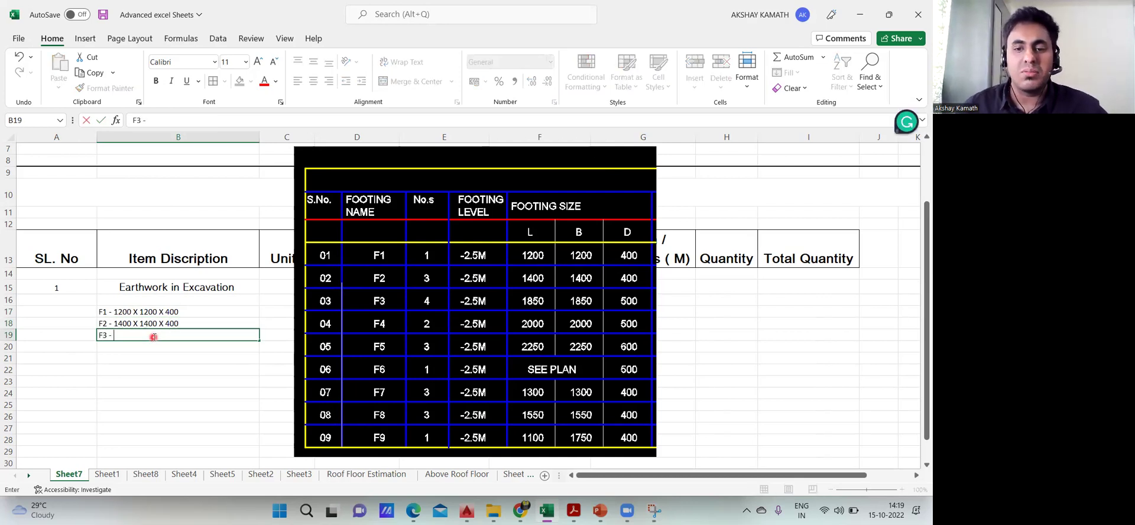
pyautogui.write('- 18')
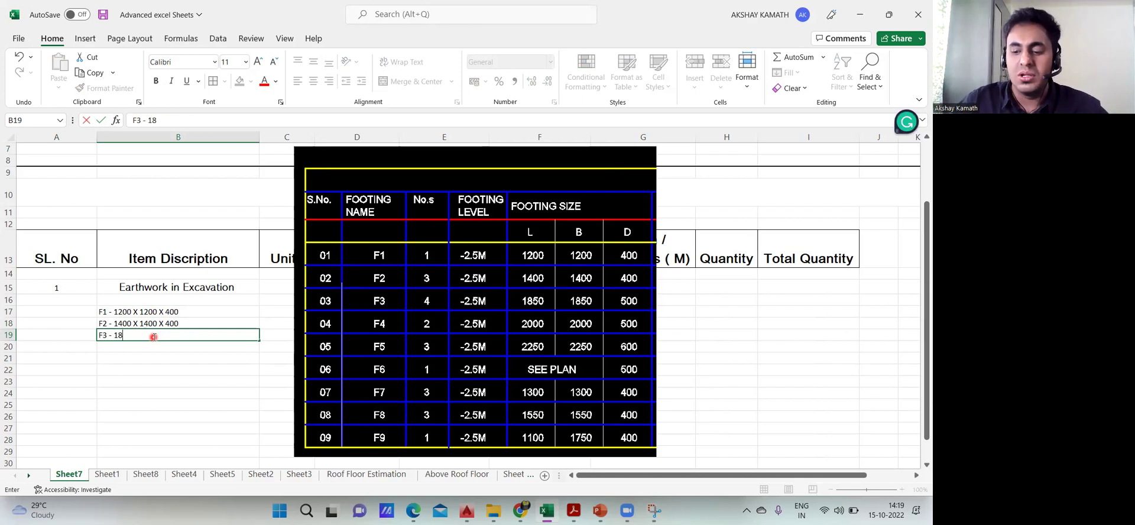
pyautogui.write('50 X 1850 X')
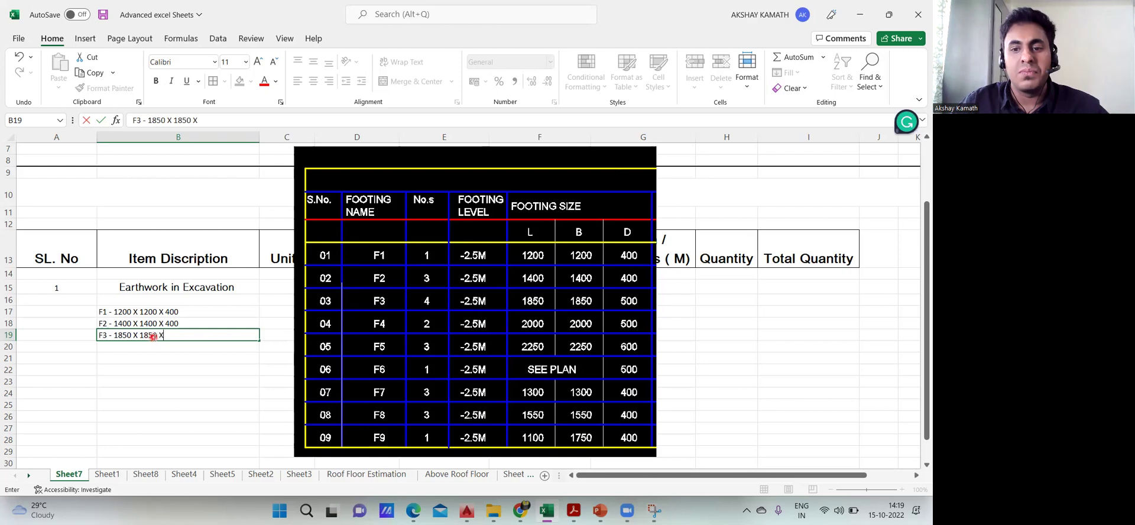
pyautogui.write(' 500')
pyautogui.click(255, 406)
pyautogui.click(166, 346)
pyautogui.write('F4')
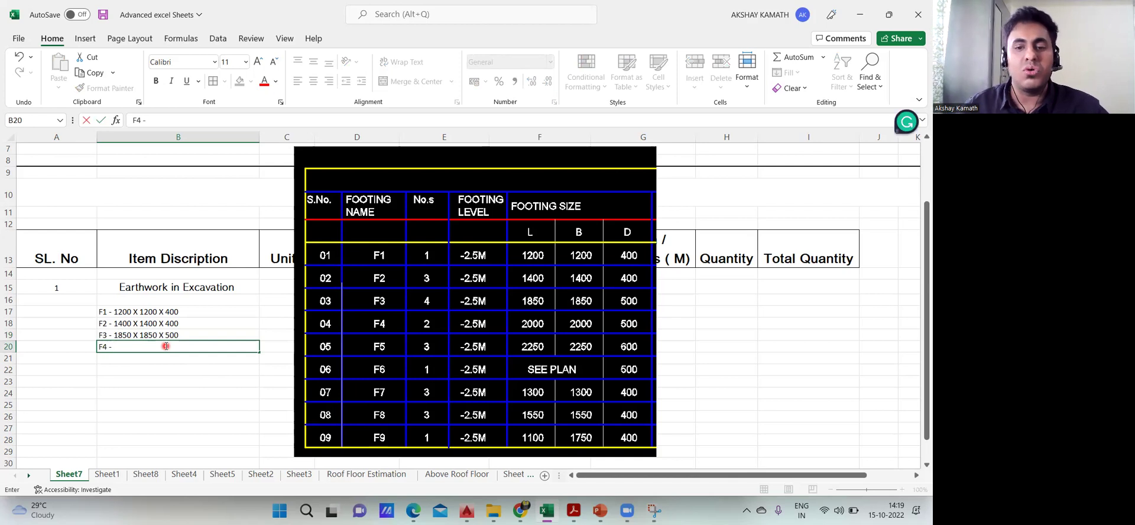
pyautogui.write(' - 20')
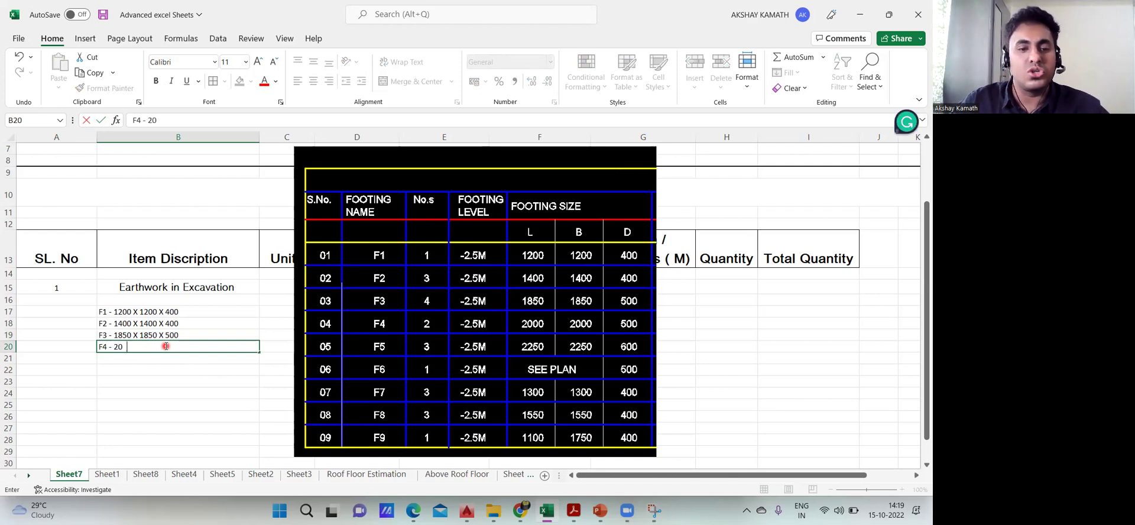
pyautogui.write('00 X 2000 X ')
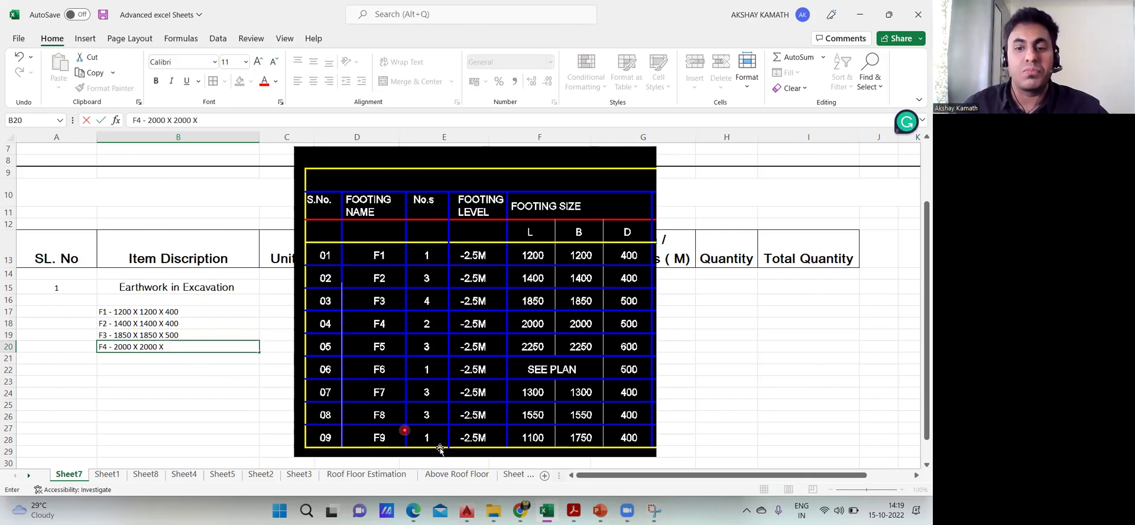
pyautogui.write('600')
# - Commit F4, enter 'F5 -2250 X 2250 X 600' in B21, and label B22 'F6-'
pyautogui.click(201, 424)
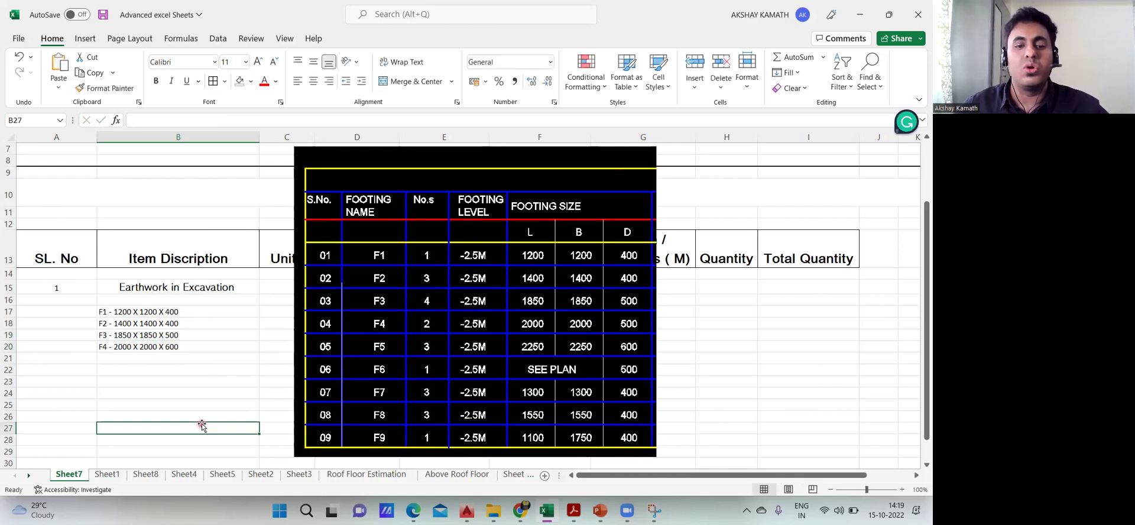
pyautogui.doubleClick(193, 360)
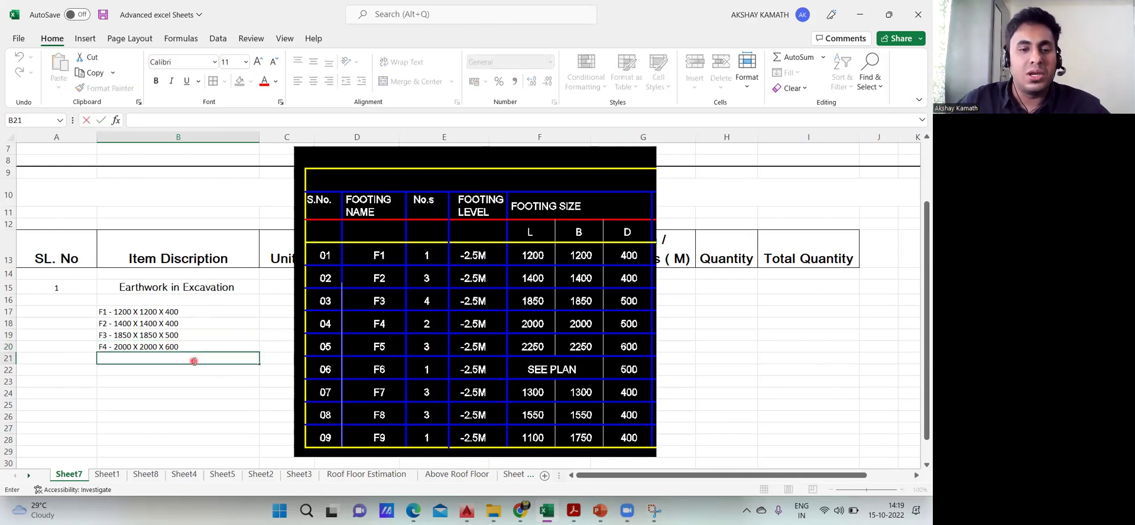
pyautogui.write('F5')
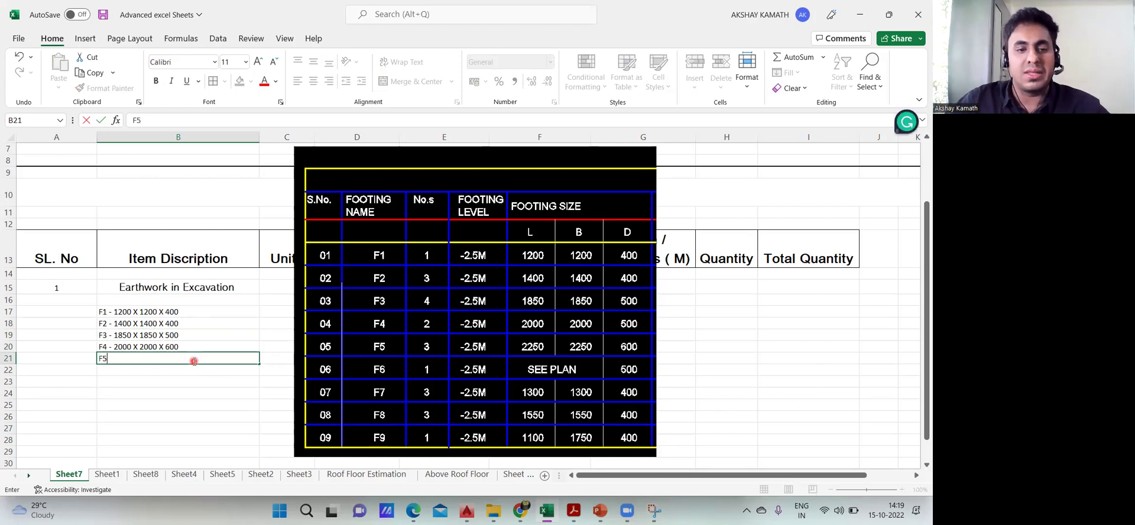
pyautogui.write(' -2250 X')
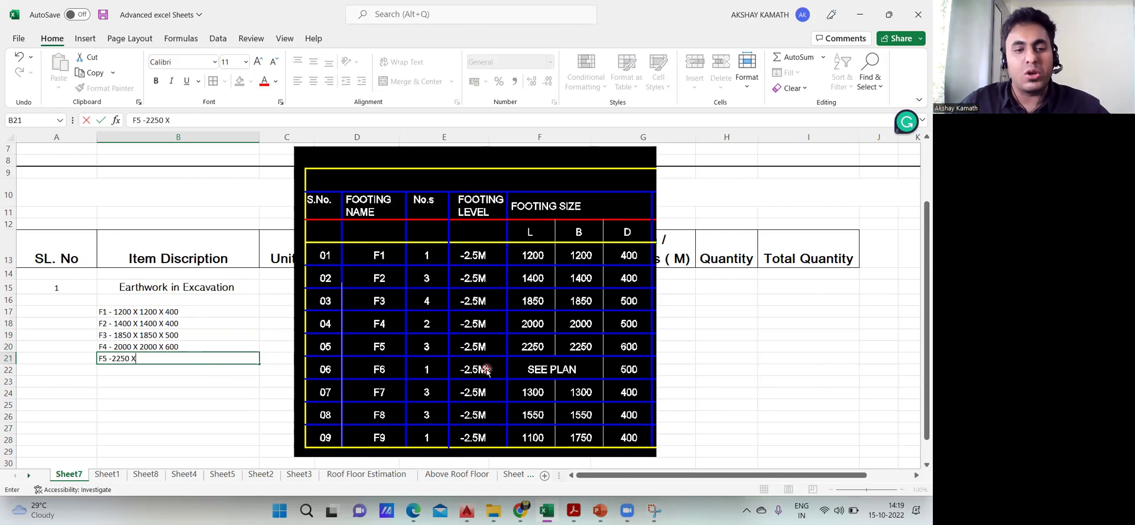
pyautogui.write(' 2250 X 600')
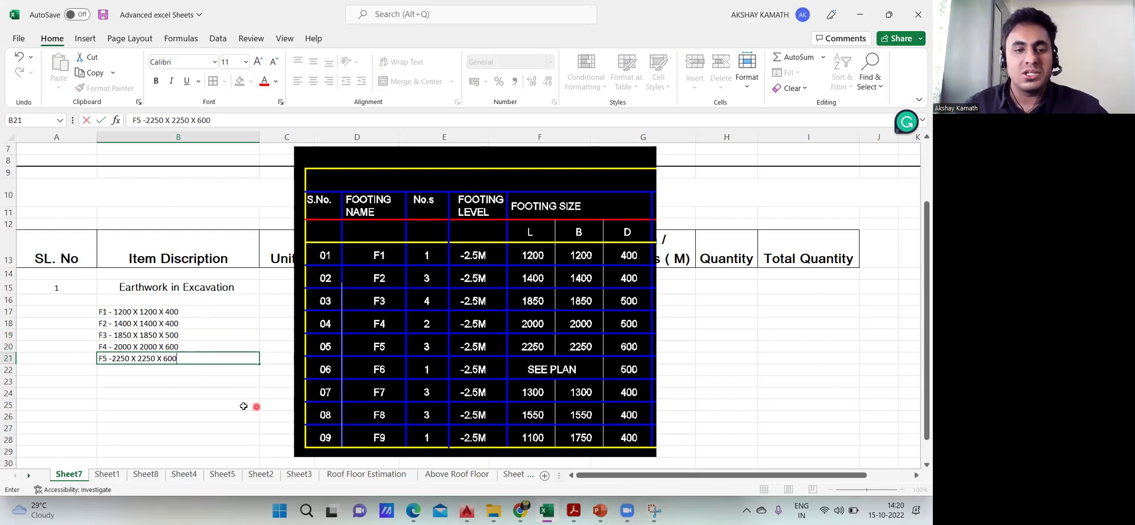
pyautogui.click(244, 406)
pyautogui.doubleClick(133, 369)
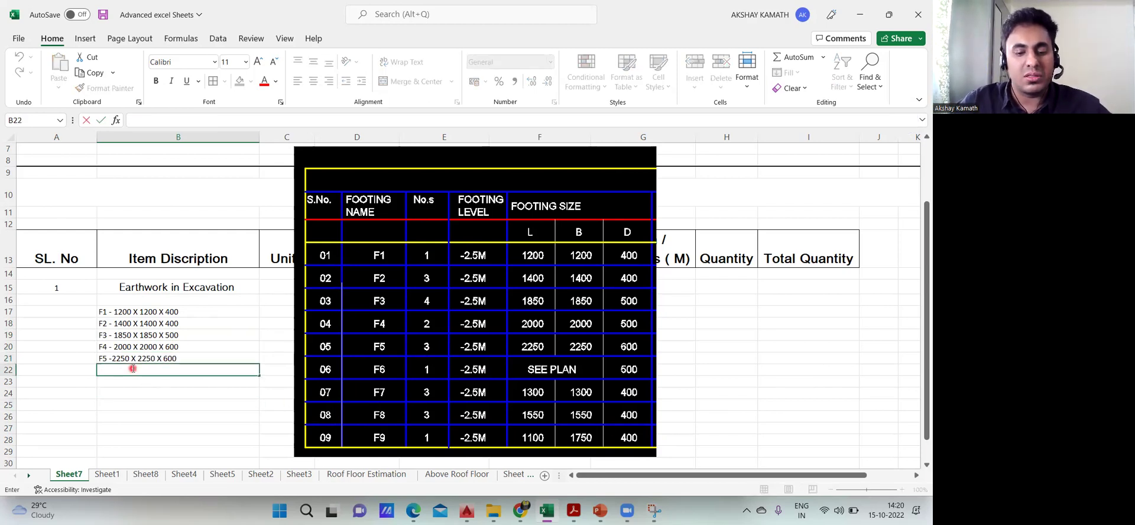
pyautogui.write('F6-')
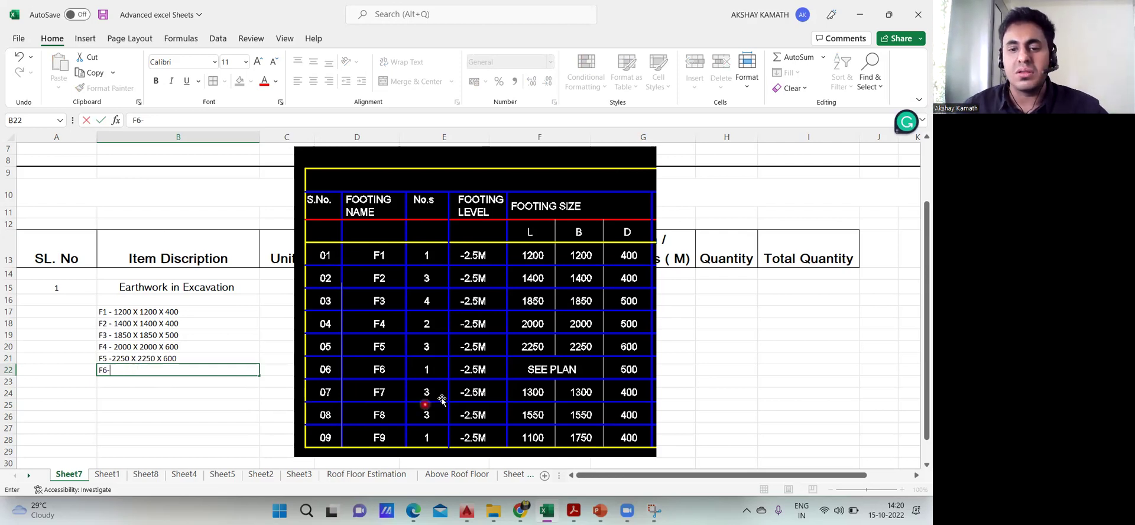
pyautogui.click(194, 393)
# - Enter F7- 1300 X 1300 X 400 and F8- 1550 X 1550 X 400 in cells B23 and B24
pyautogui.click(118, 382)
pyautogui.write('F7-')
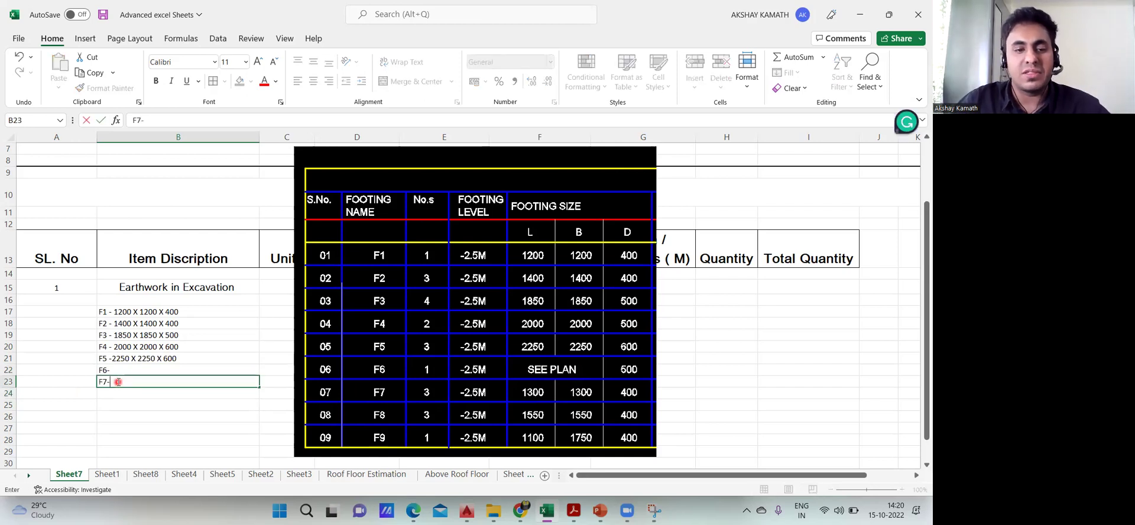
pyautogui.write(' 130')
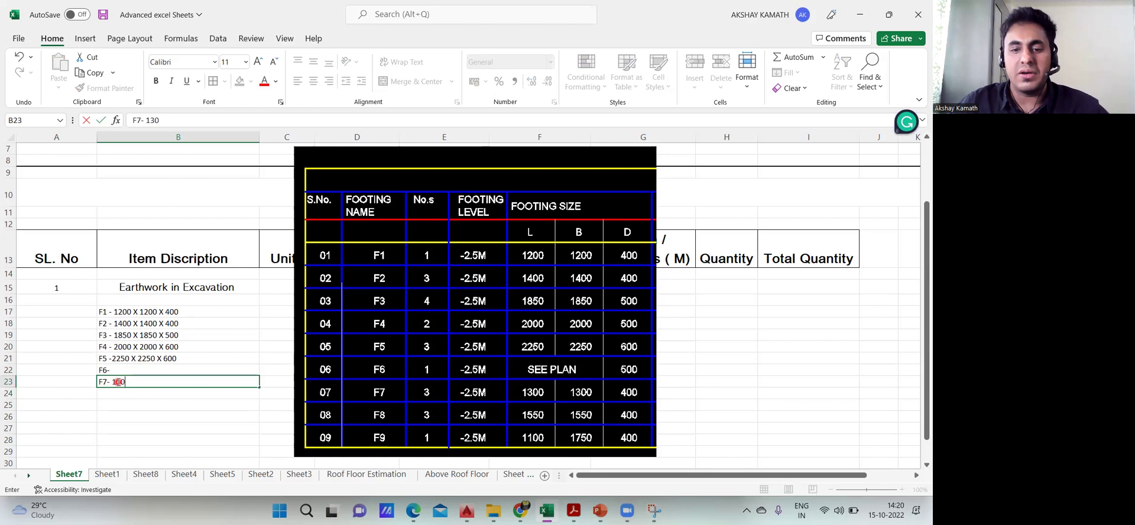
pyautogui.write('0 X 1300 X 13')
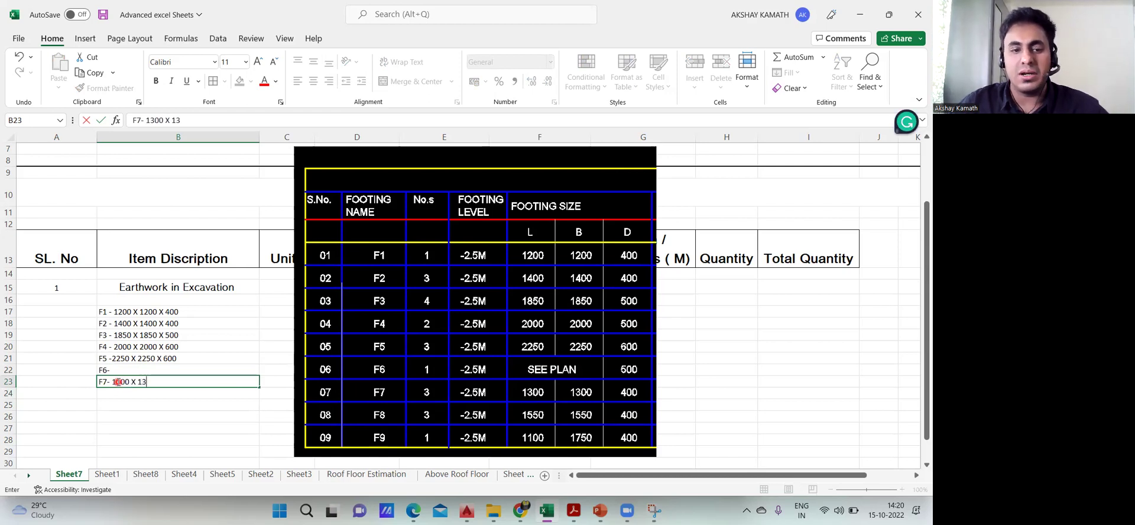
pyautogui.write(' X 400')
pyautogui.press('Return')
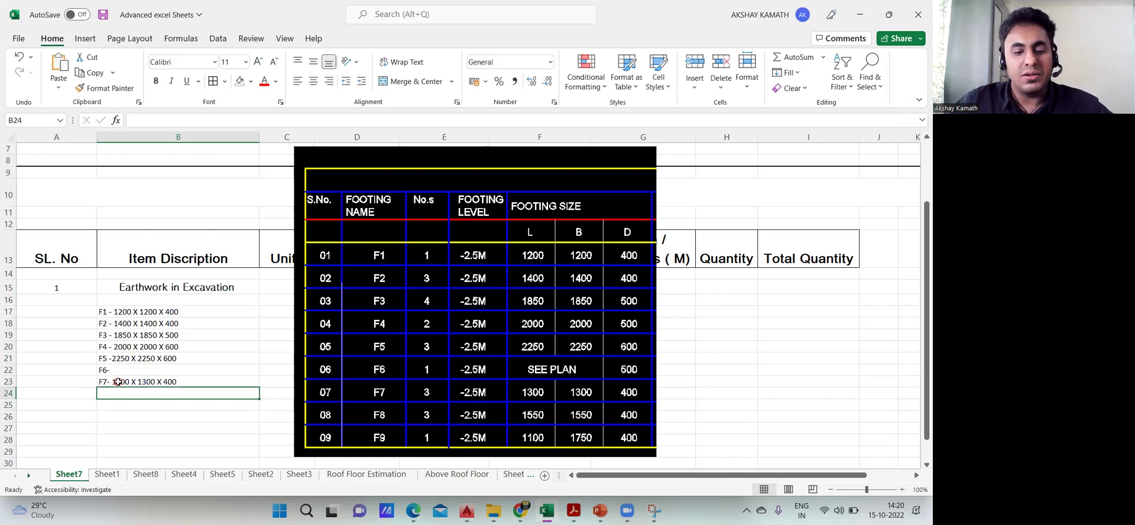
pyautogui.write('F8-')
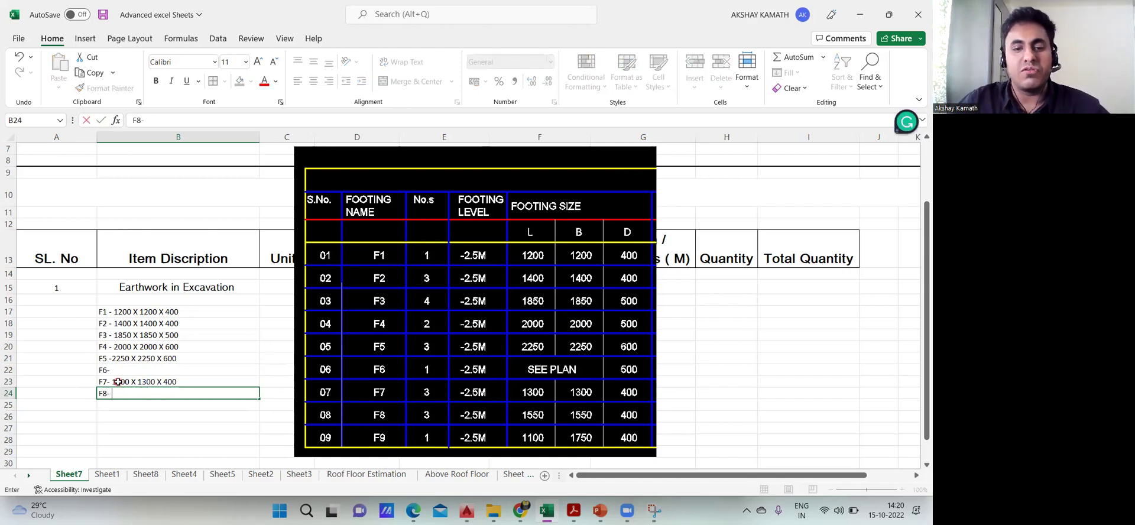
pyautogui.write(' 1550 X 1550')
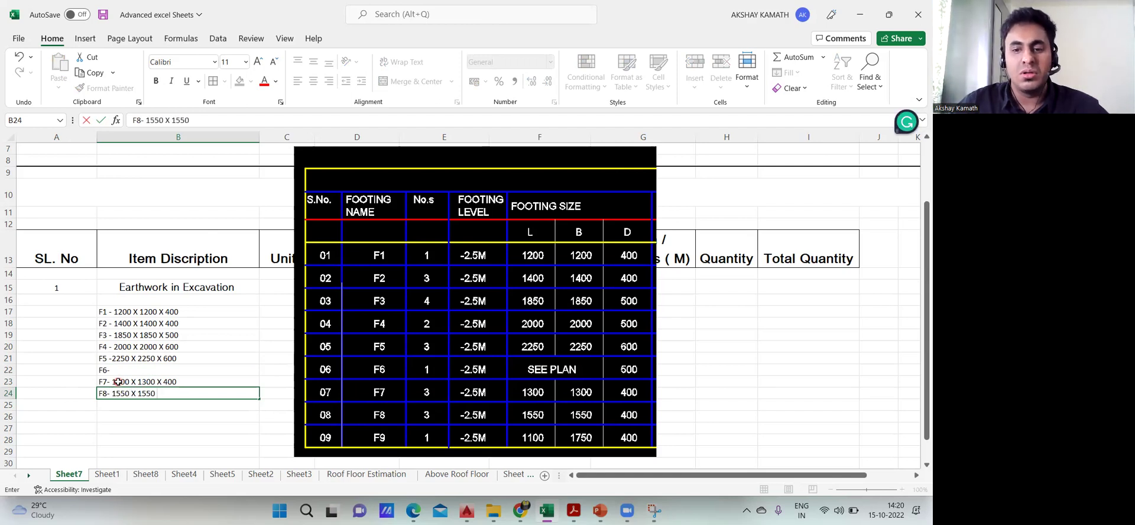
pyautogui.write(' X 400')
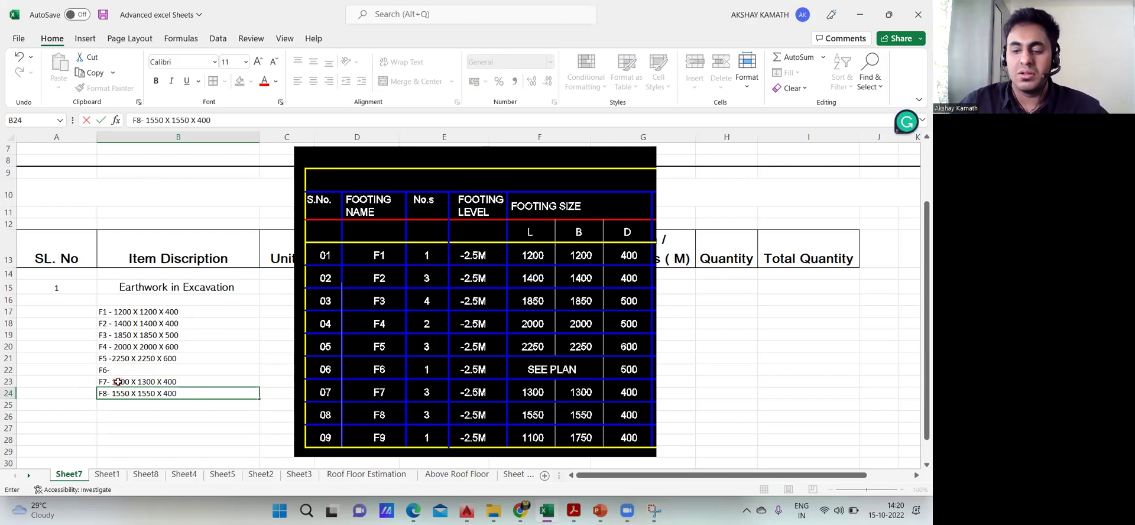
pyautogui.press('Return')
# - Add F9- 1100 X 1750 X 400 in B25, then switch back to the 01- Residential Building drawing
pyautogui.write('F')
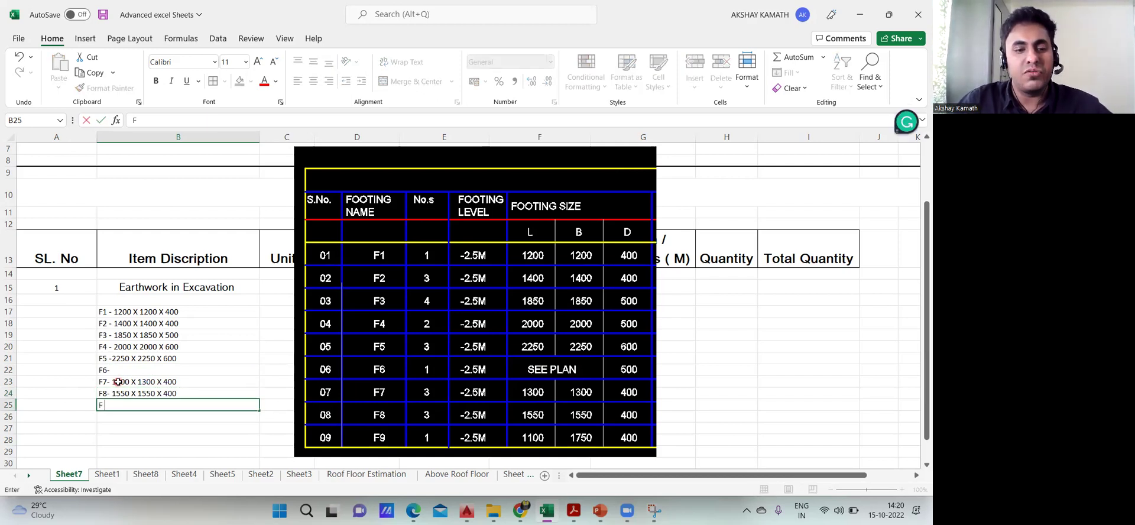
pyautogui.write(' 9- 1100 X 1750 X 400')
pyautogui.click(243, 363)
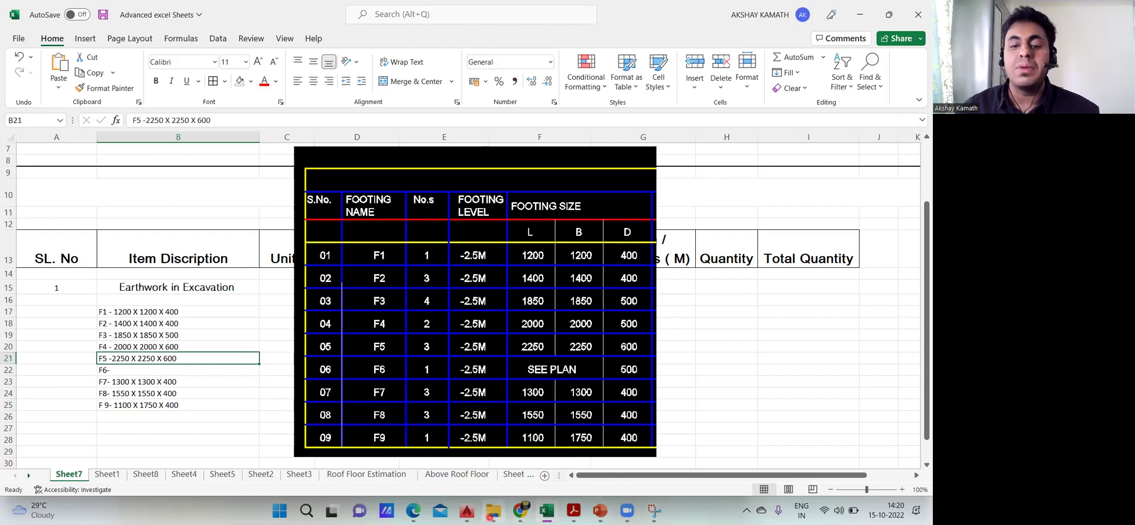
pyautogui.click(468, 512)
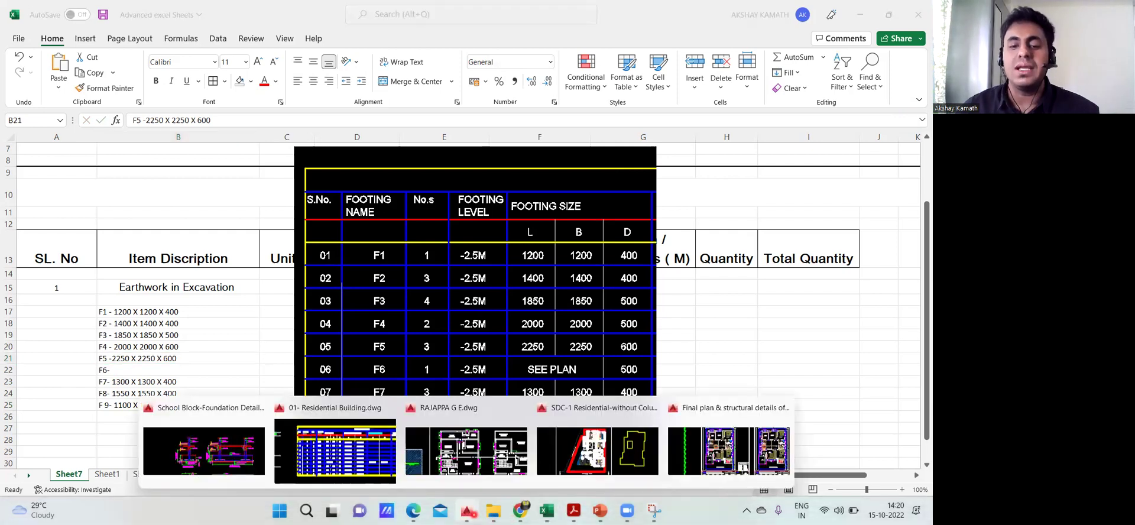
pyautogui.click(347, 450)
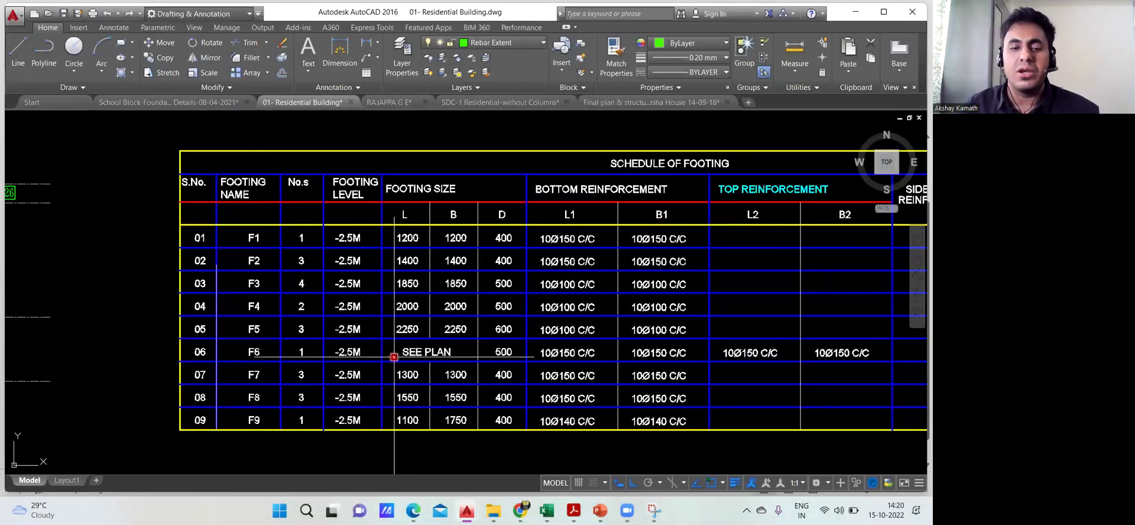